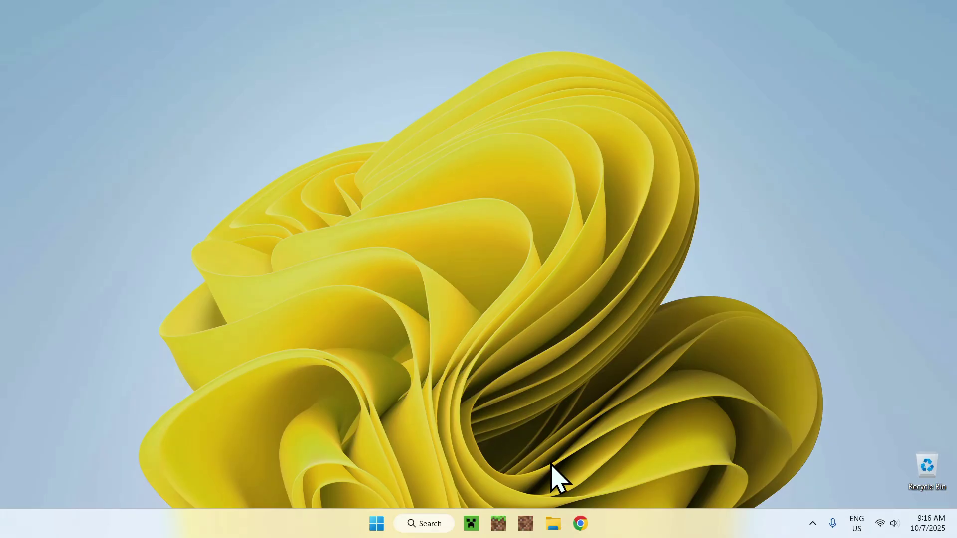
Step: Open Google Chrome, search Google for "Modrinth" and open the Modrinth website
click(581, 521)
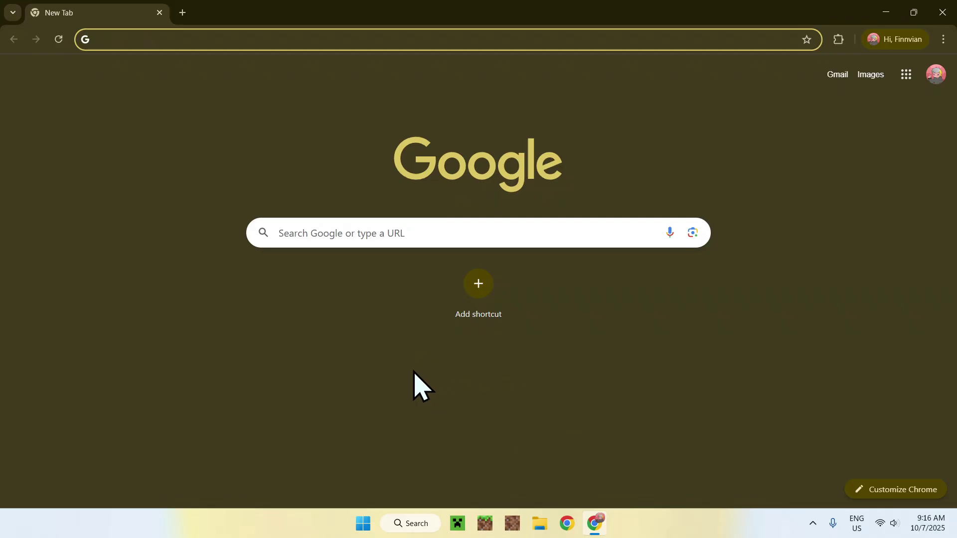
click(476, 232)
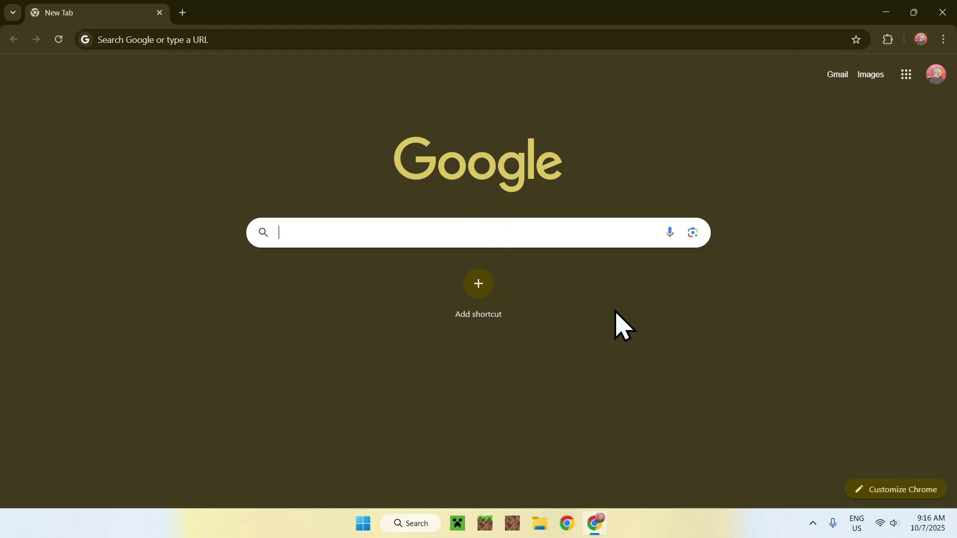
text(Modrinth)
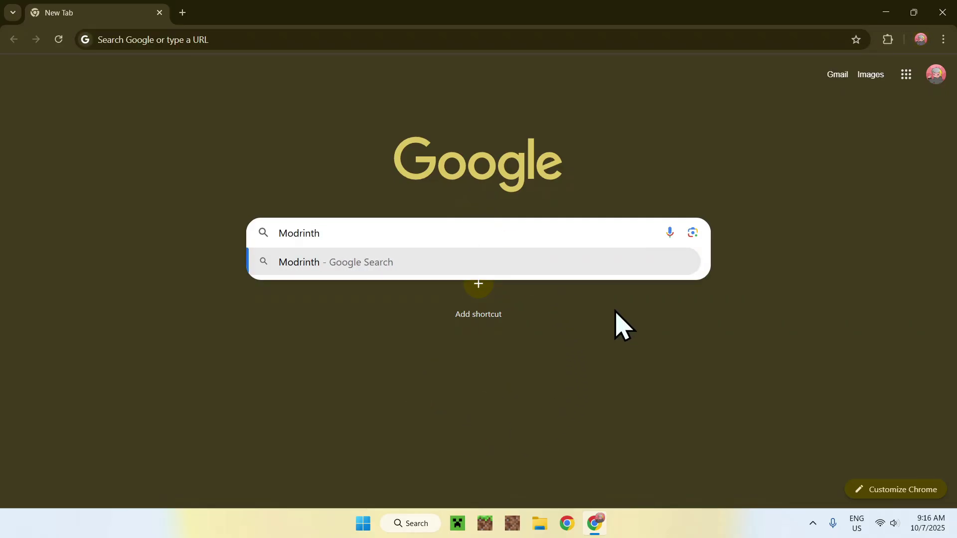
key(Return)
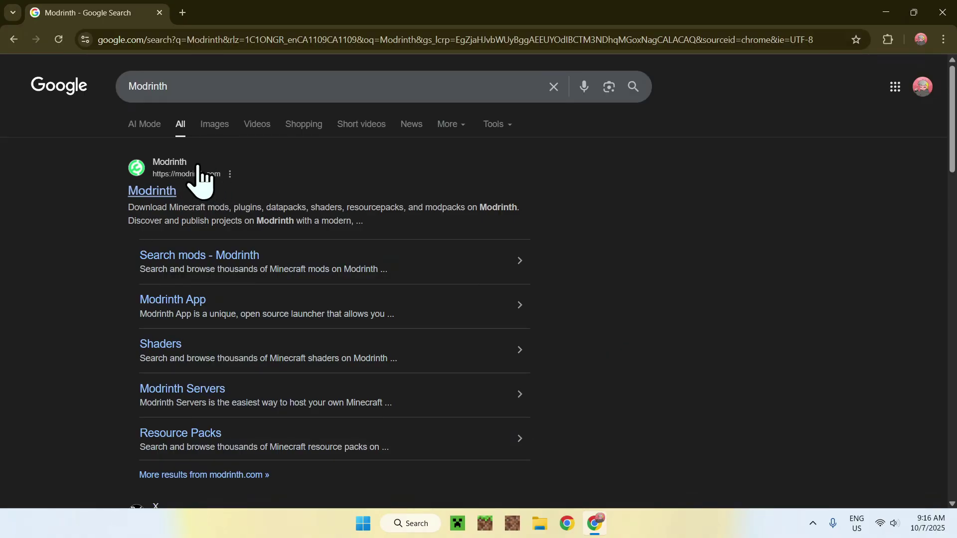
click(150, 195)
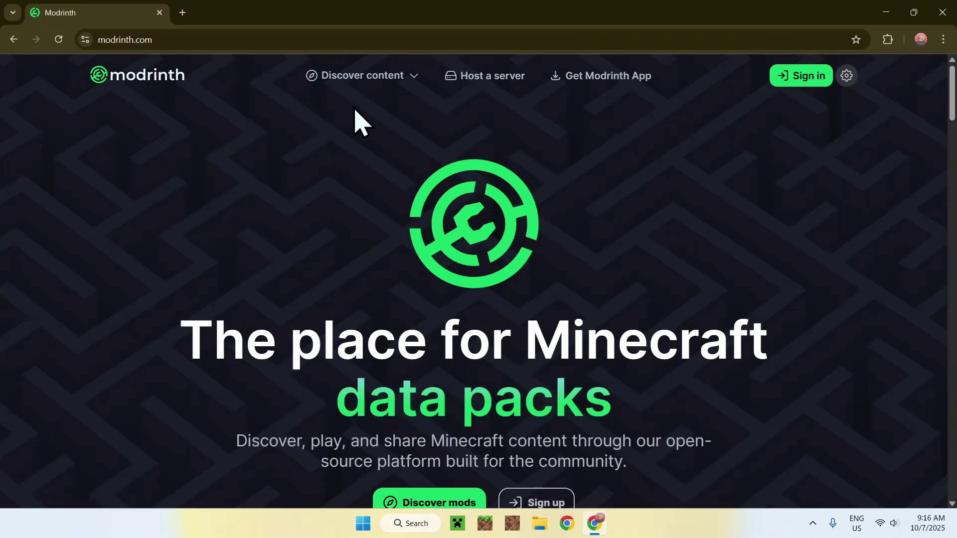
Step: Search Modrinth's modpacks for "Cobbleverse" and open the version list of COBBLEVERSE - Pokemon Adventure [Cobblemon]
click(348, 79)
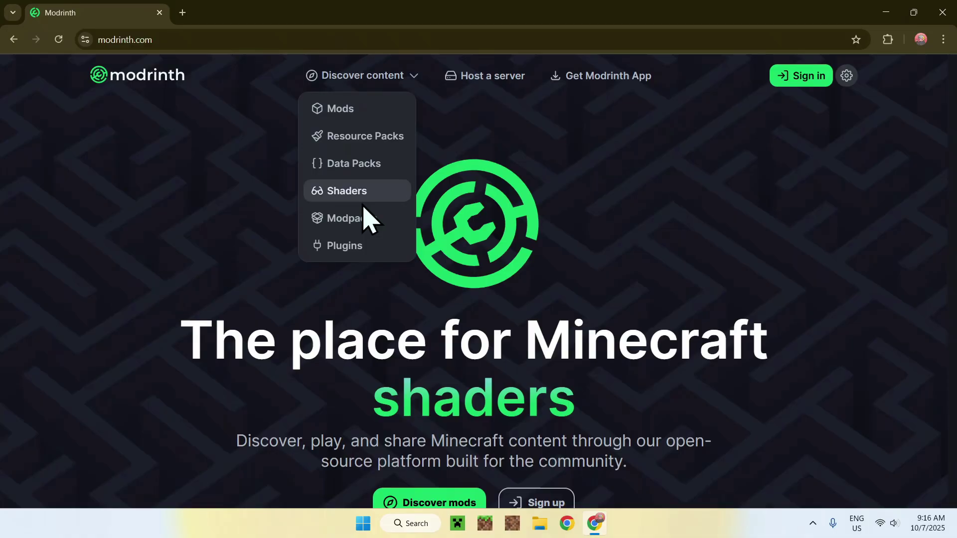
click(390, 235)
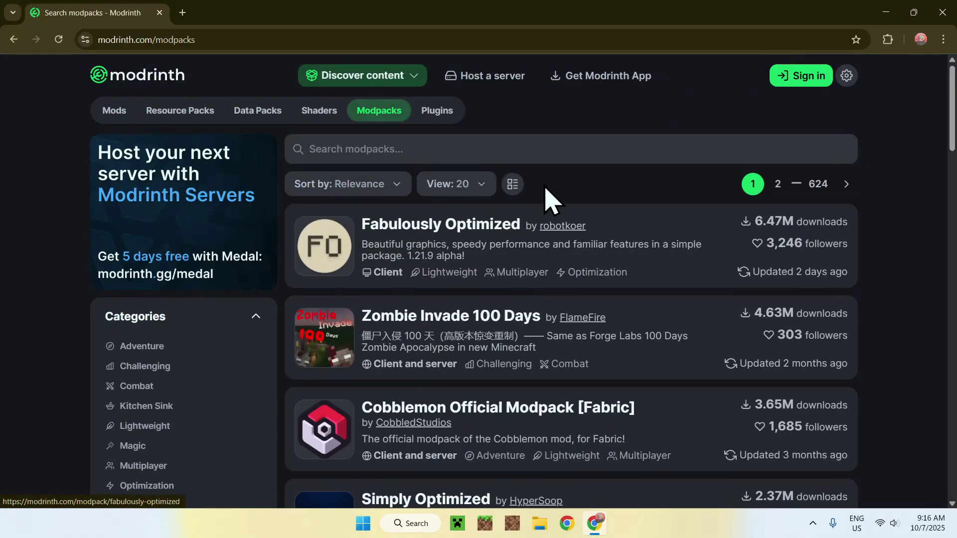
click(563, 147)
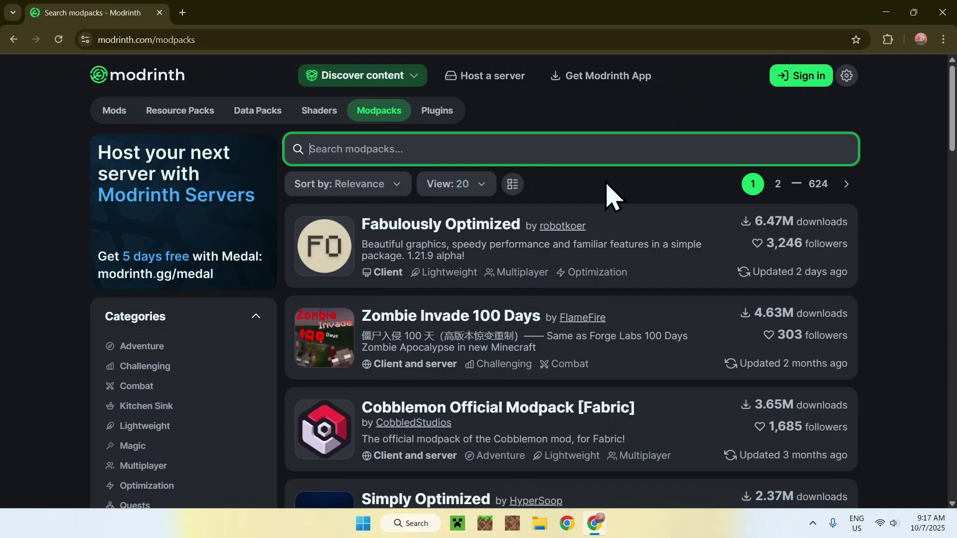
text(Cobblevers)
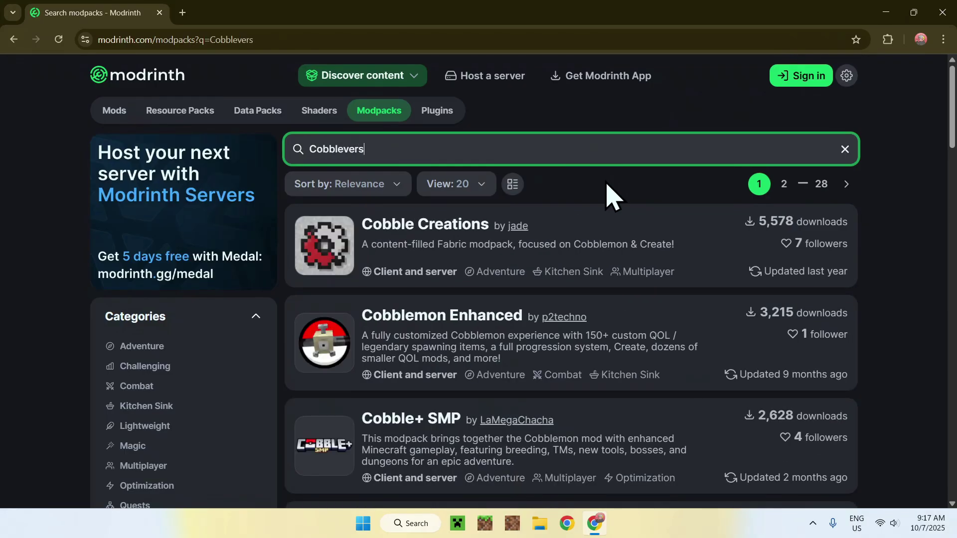
text(e)
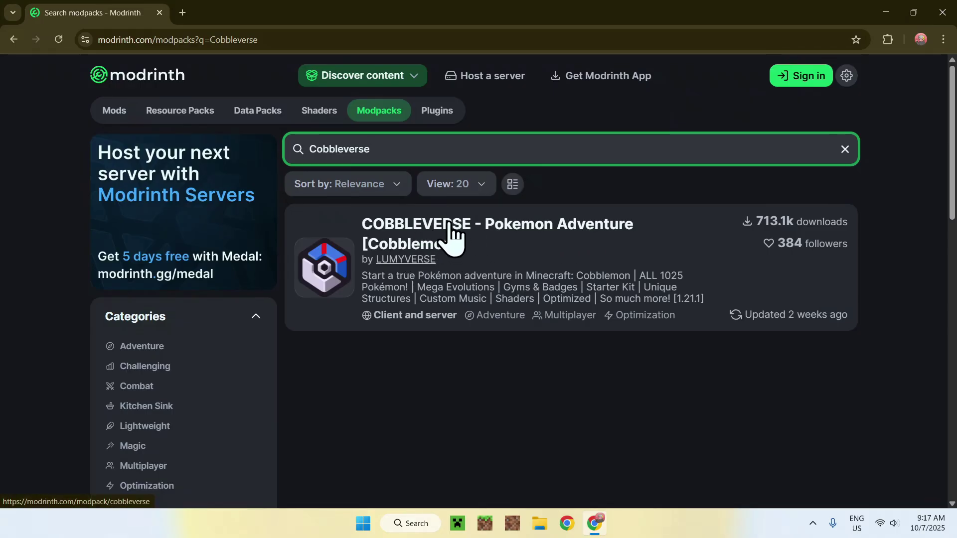
click(426, 243)
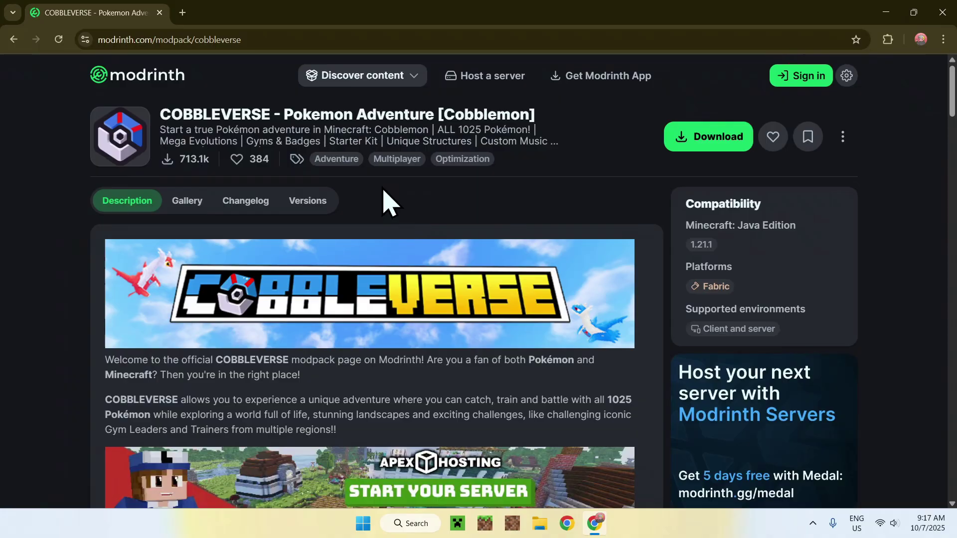
click(306, 205)
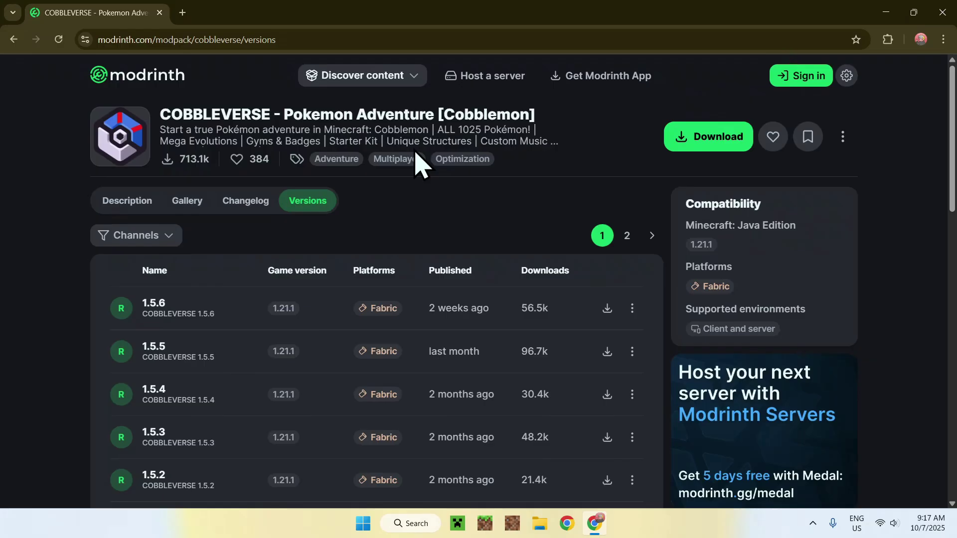
Step: Search Google for "MRPACK To ZIP" in a new browser tab and open the Modrinth Pack to Zip Converter at its Download from URL section
click(182, 13)
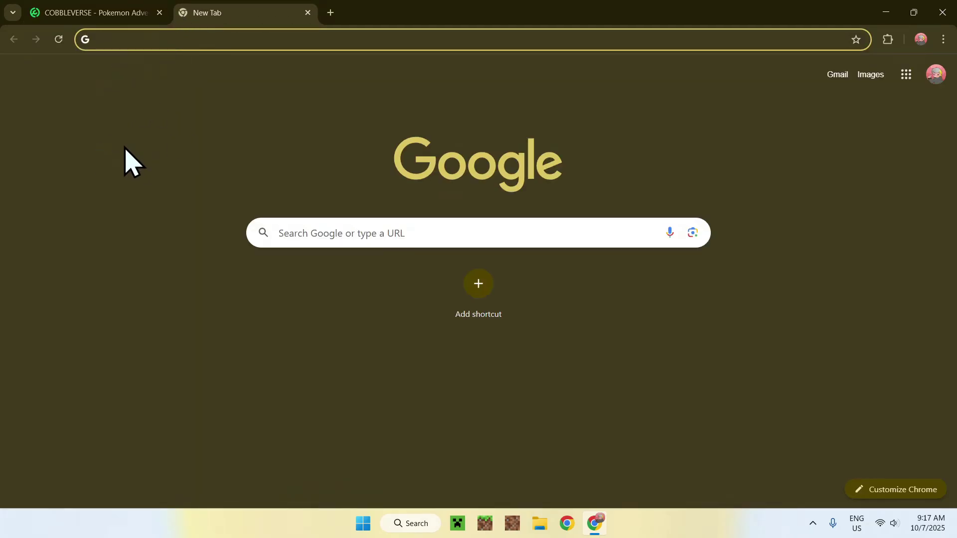
click(313, 238)
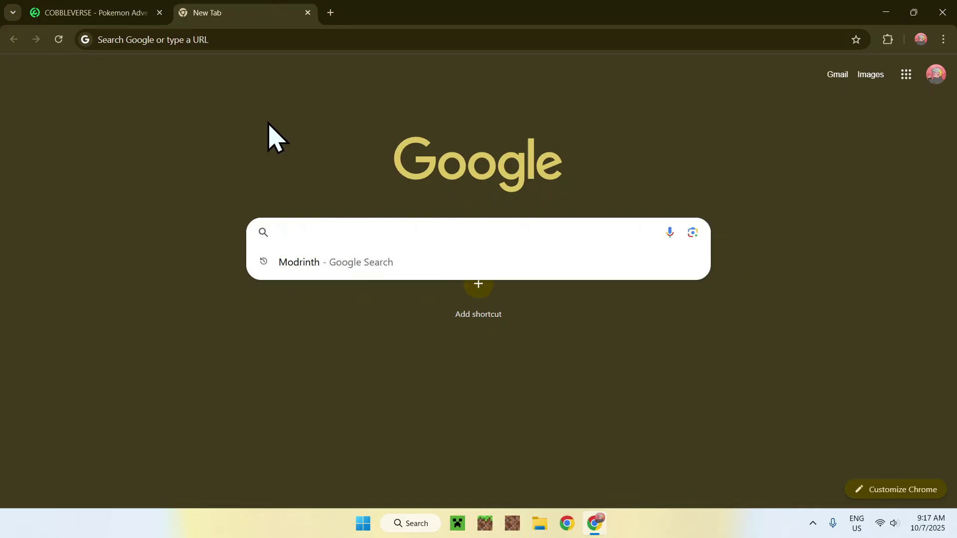
text(MRPACK To ZIP)
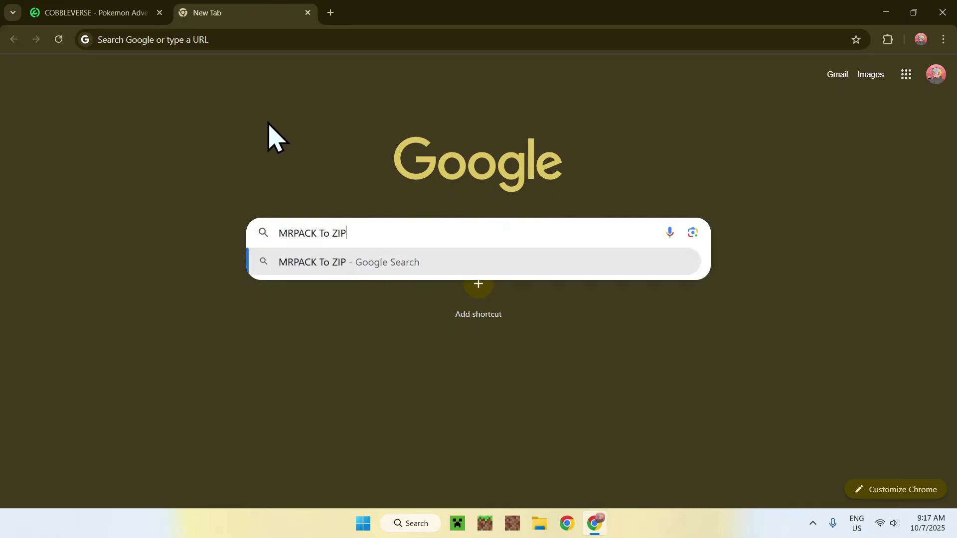
key(Return)
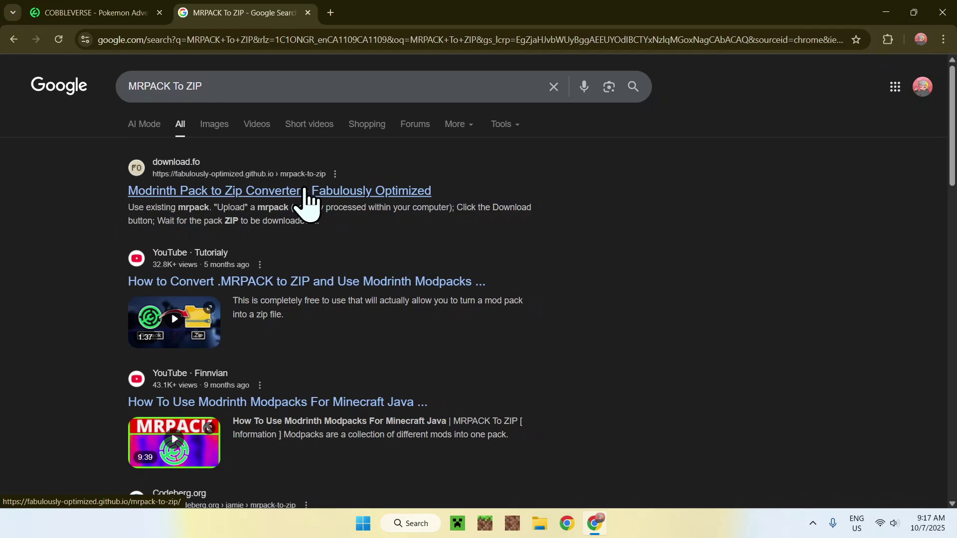
click(305, 194)
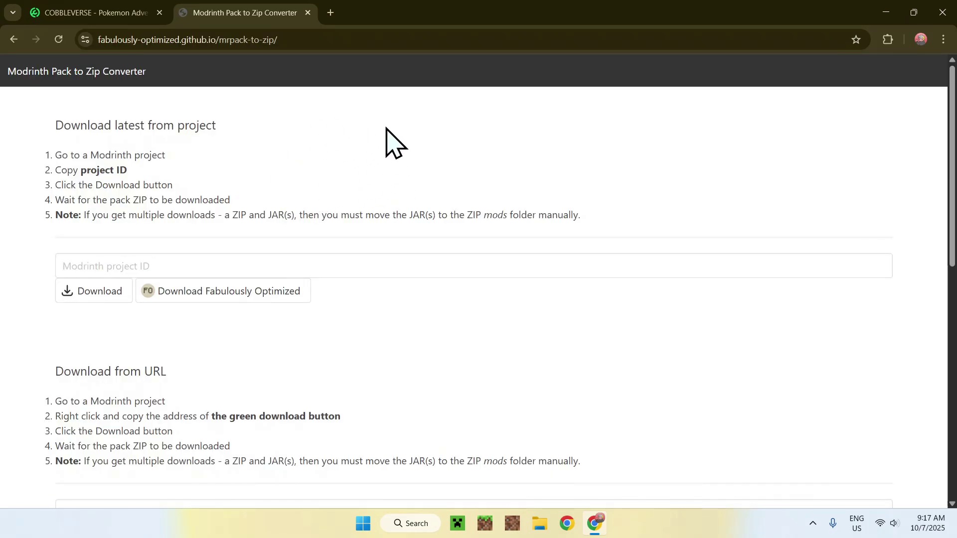
scroll(386, 129, down, 5)
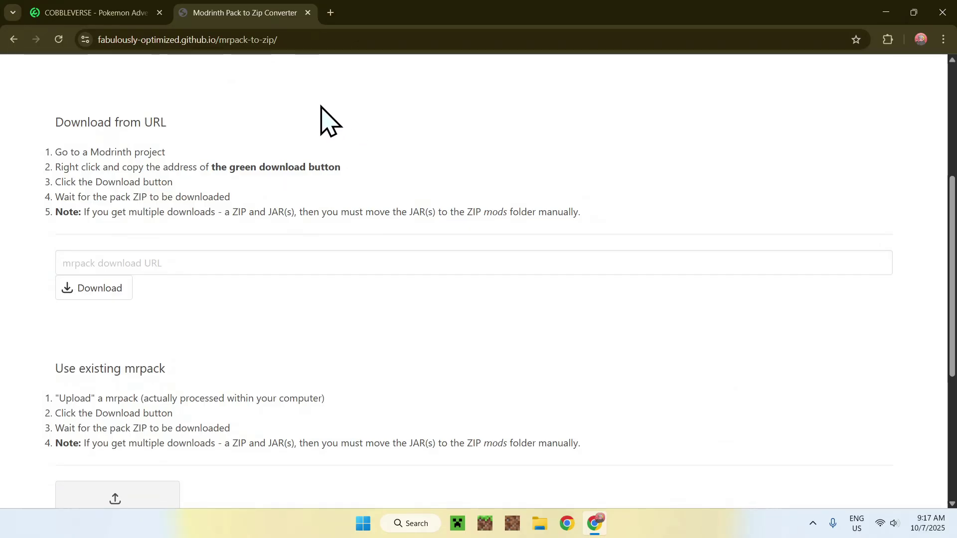
Step: Copy the download link address of COBBLEVERSE version 1.5.6 from the Modrinth version list
click(83, 18)
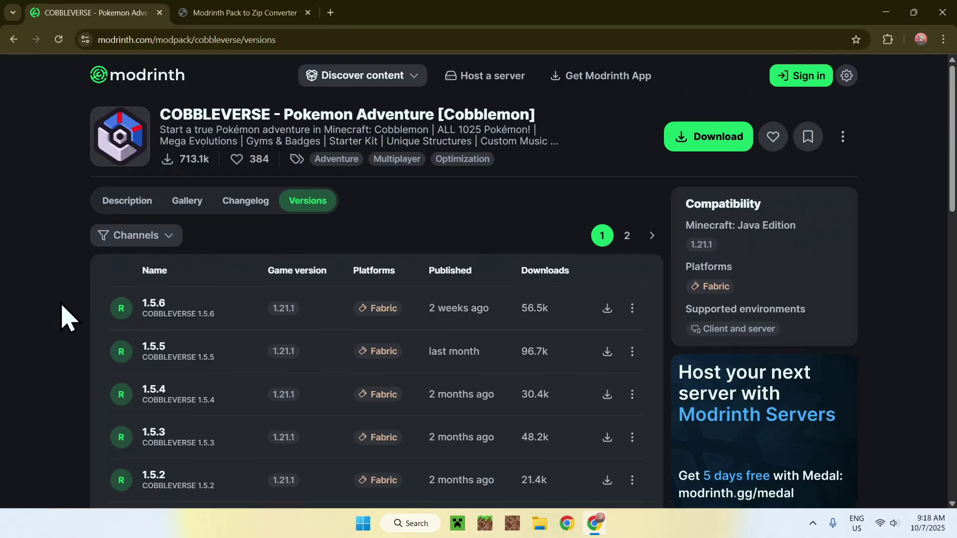
right_click(608, 310)
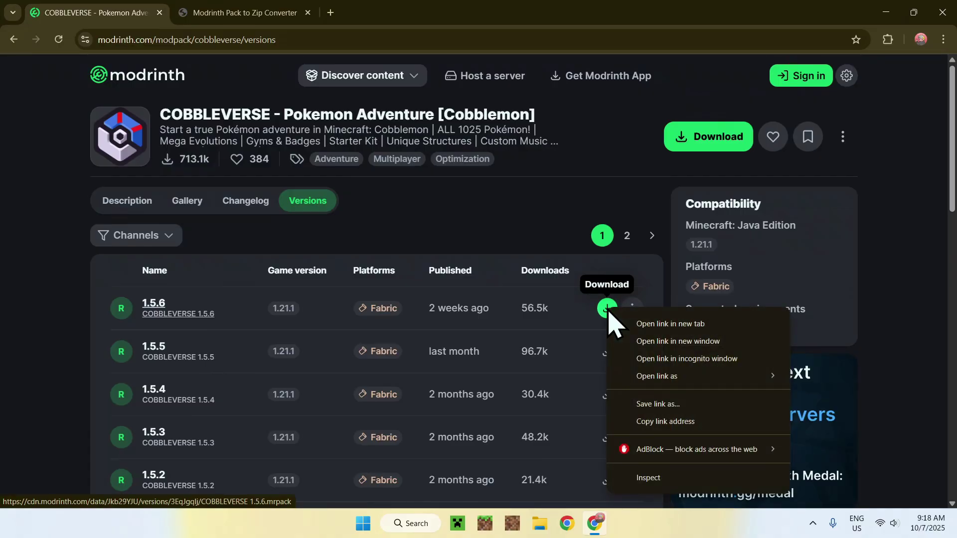
click(705, 424)
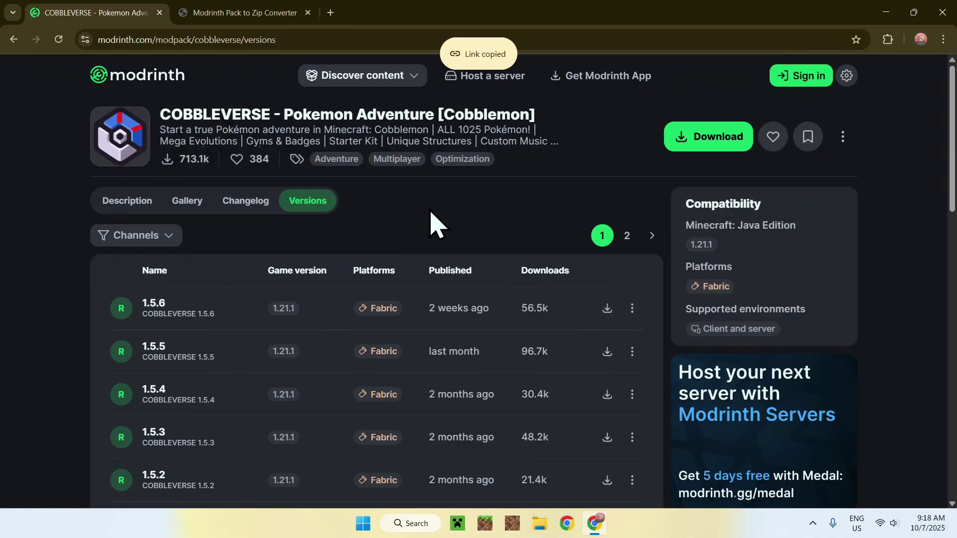
click(339, 75)
Step: Paste the copied mrpack link as the download URL in the Modrinth Pack to Zip Converter and download the modpack as a ZIP
click(243, 17)
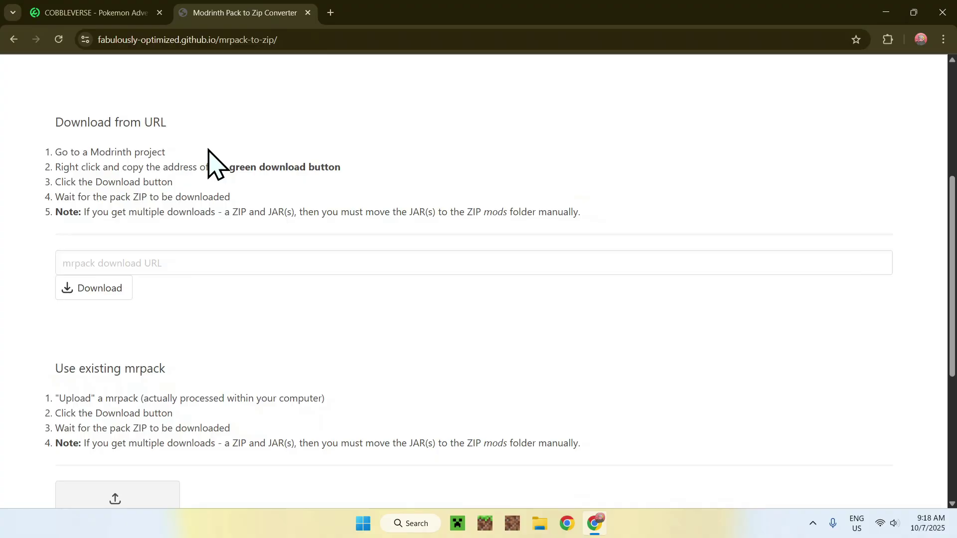
click(222, 262)
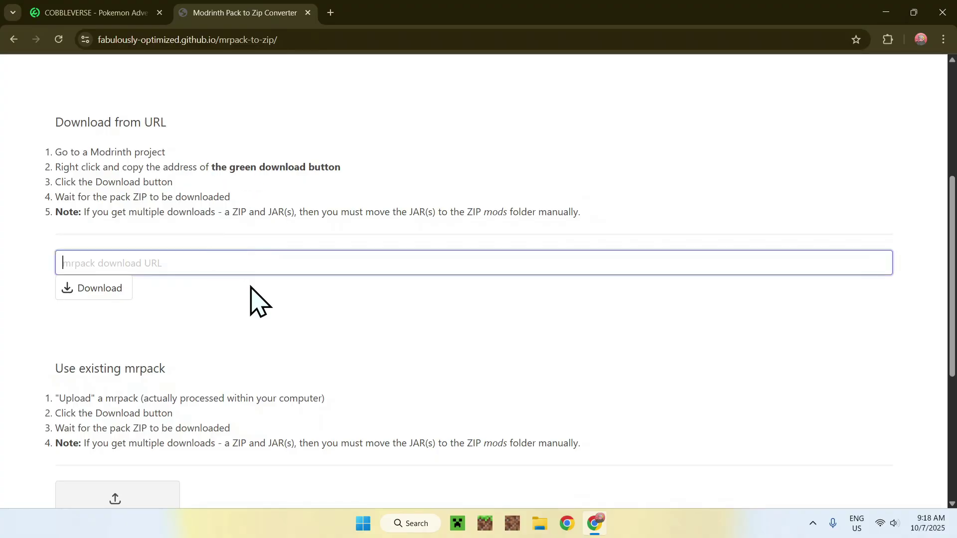
right_click(212, 263)
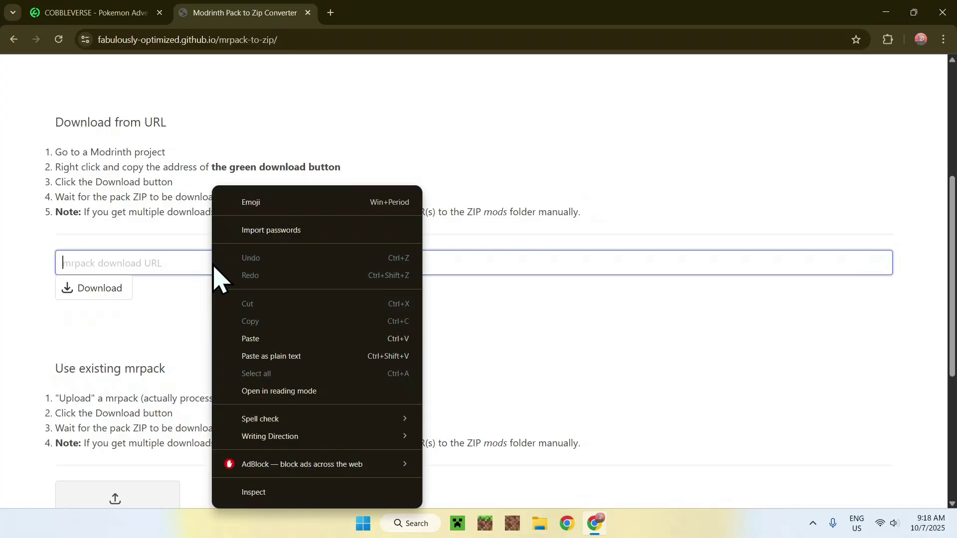
click(293, 340)
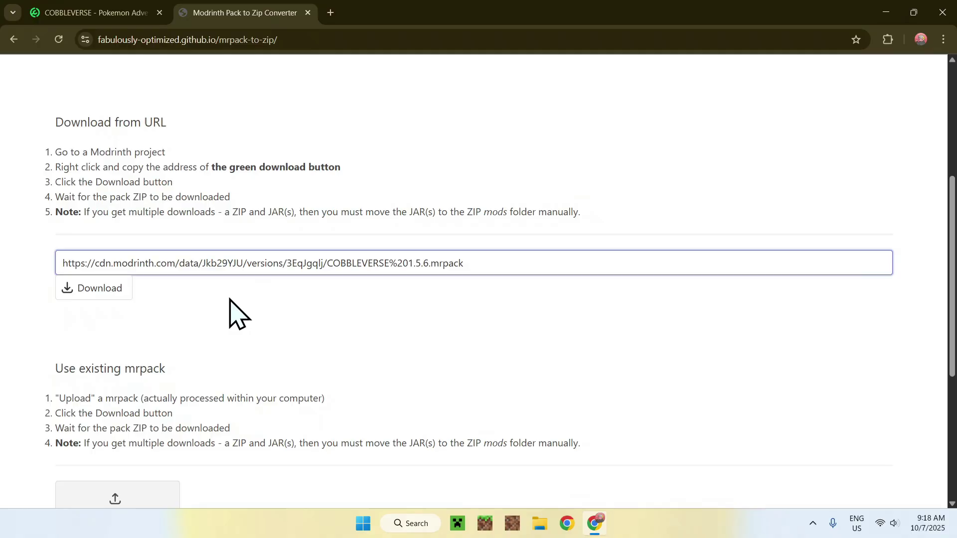
click(95, 289)
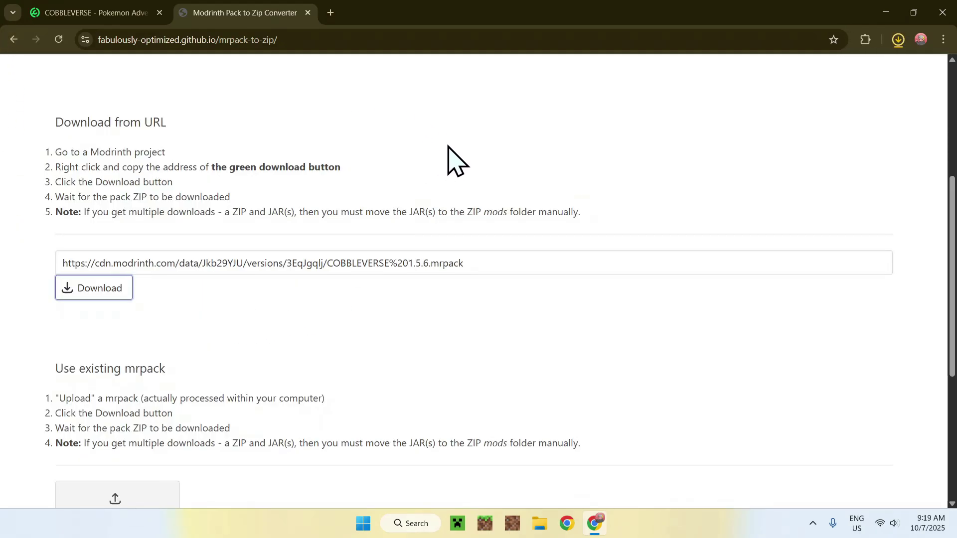
click(899, 41)
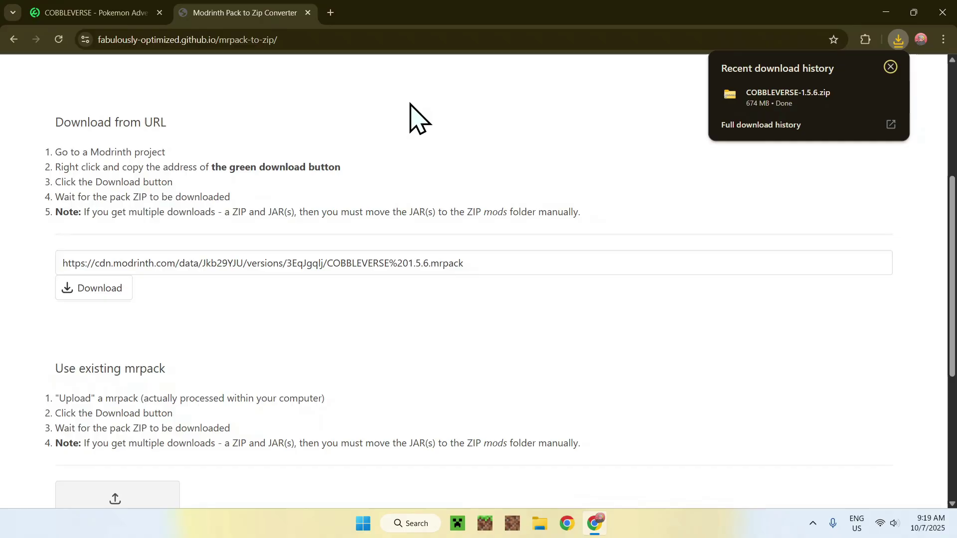
Step: Search Google for "Minecraft Fabric" in a new browser tab and open the official Fabric website
click(330, 12)
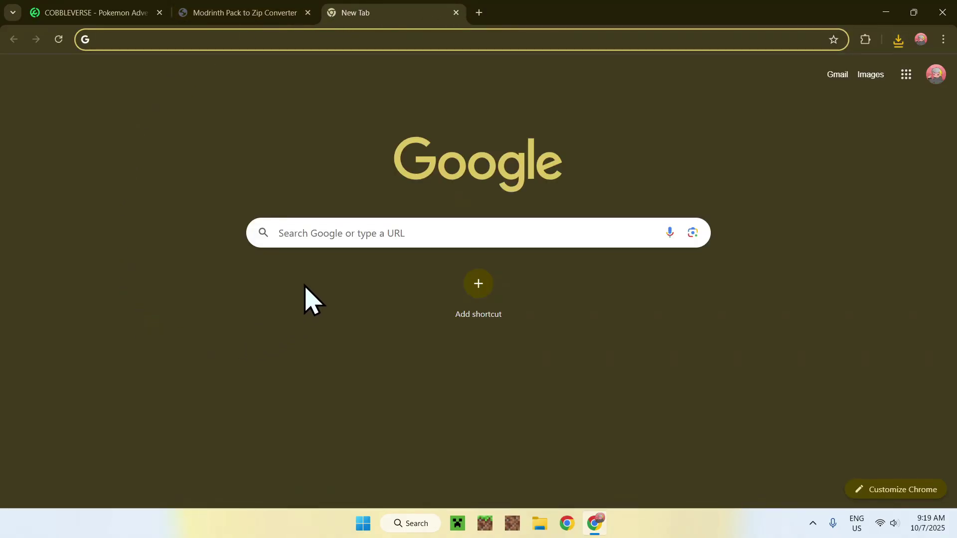
click(305, 232)
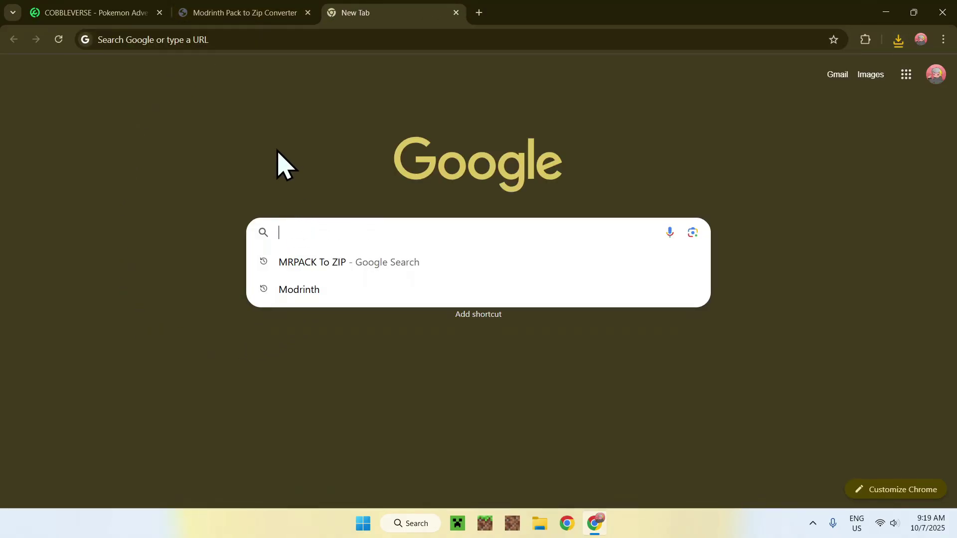
text(Minecraft Fabric)
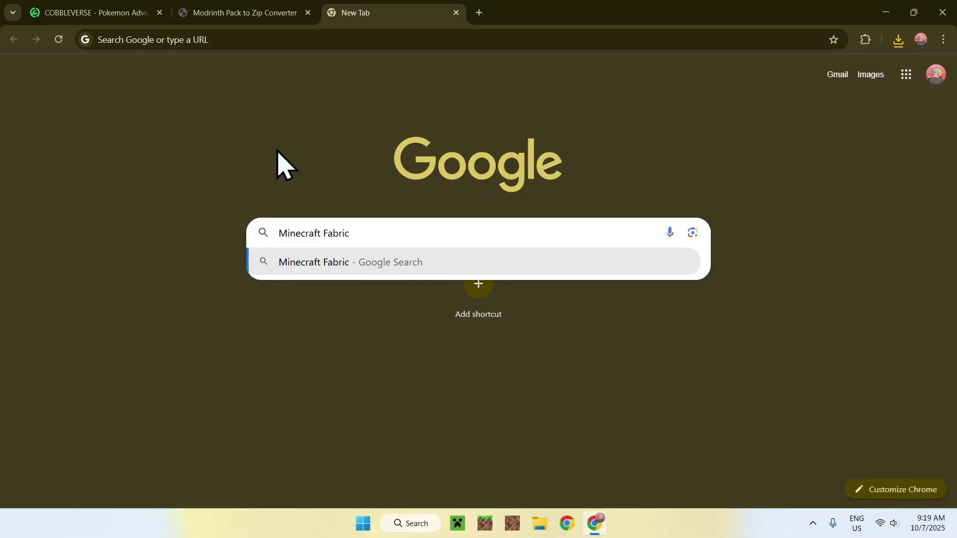
key(Return)
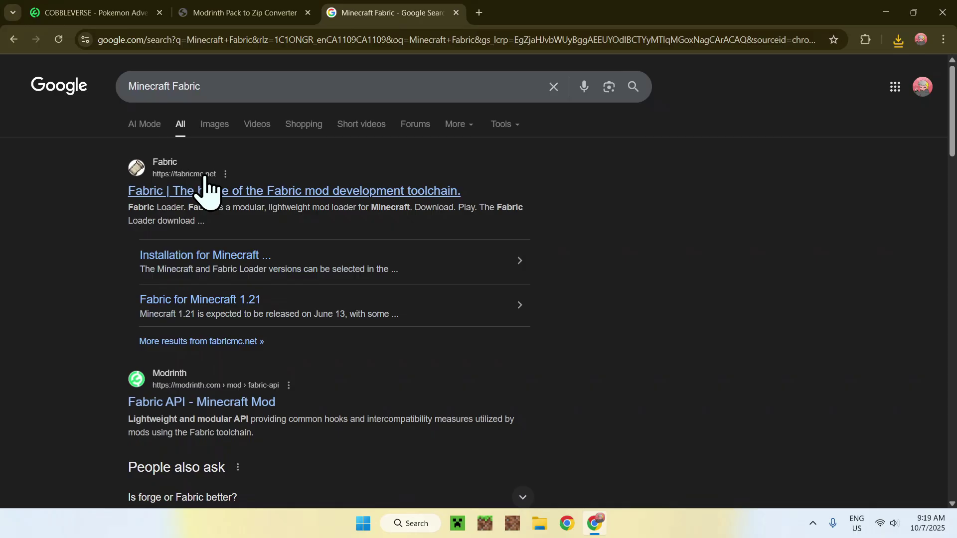
click(163, 197)
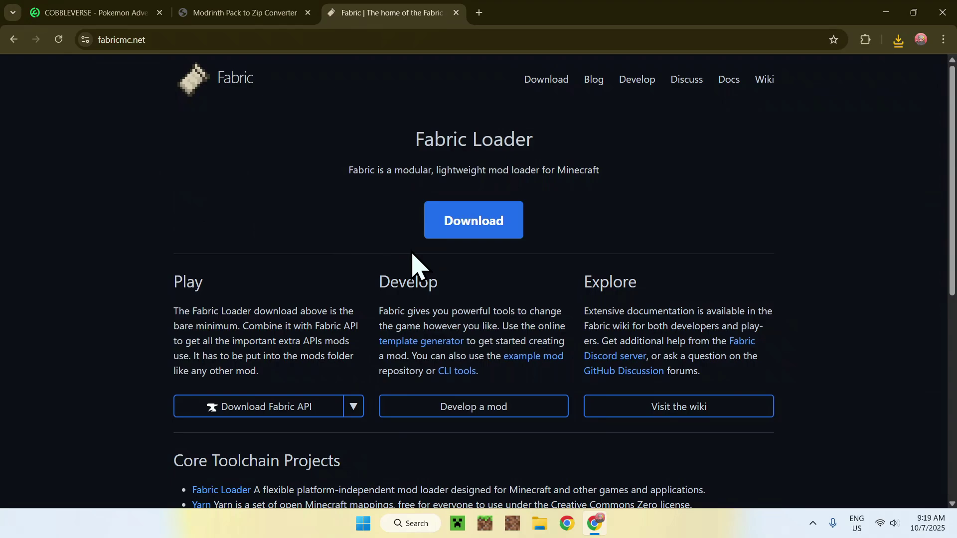
Step: Download the Fabric Loader installer for Windows from the Fabric website
click(472, 235)
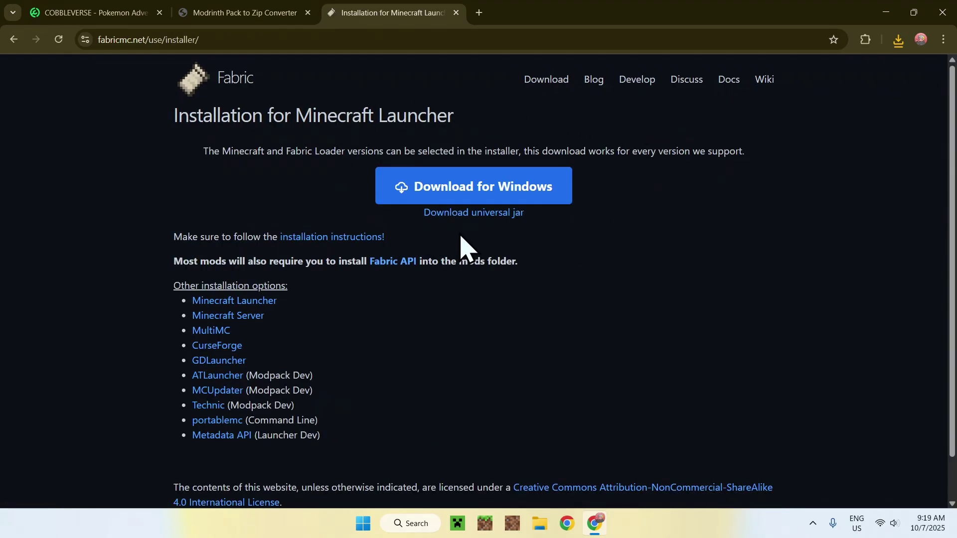
click(474, 197)
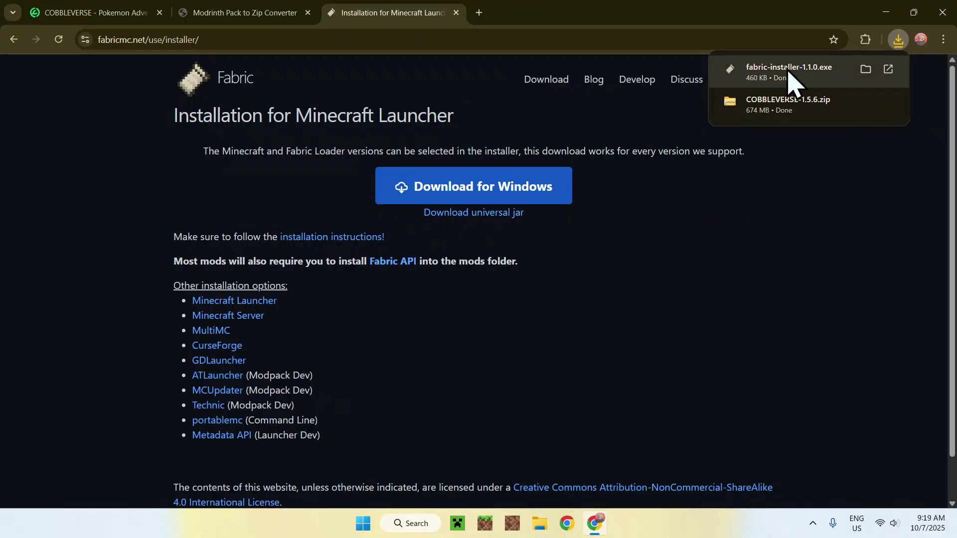
mouse_move(803, 99)
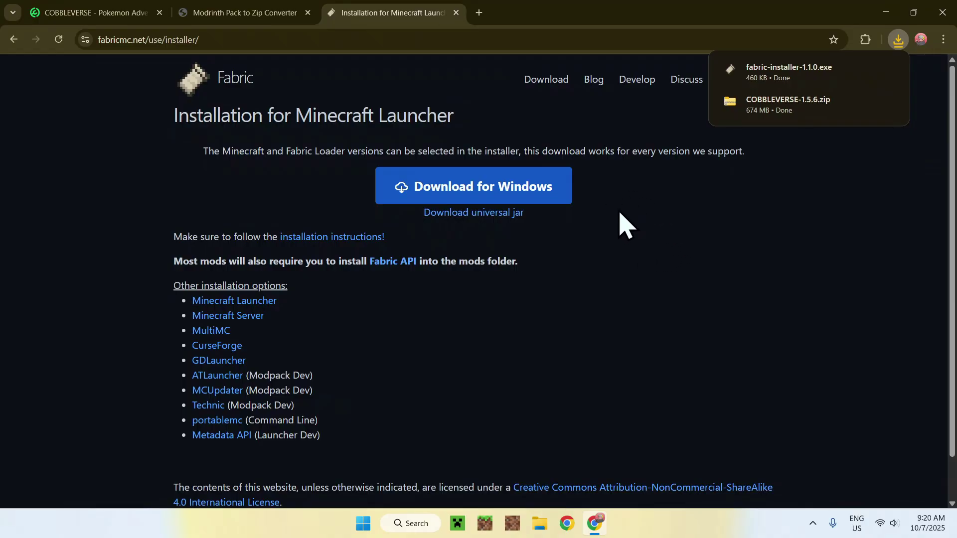
Step: Close the browser, open the Downloads folder in File Explorer and run fabric-installer-1.1.0.exe
click(941, 12)
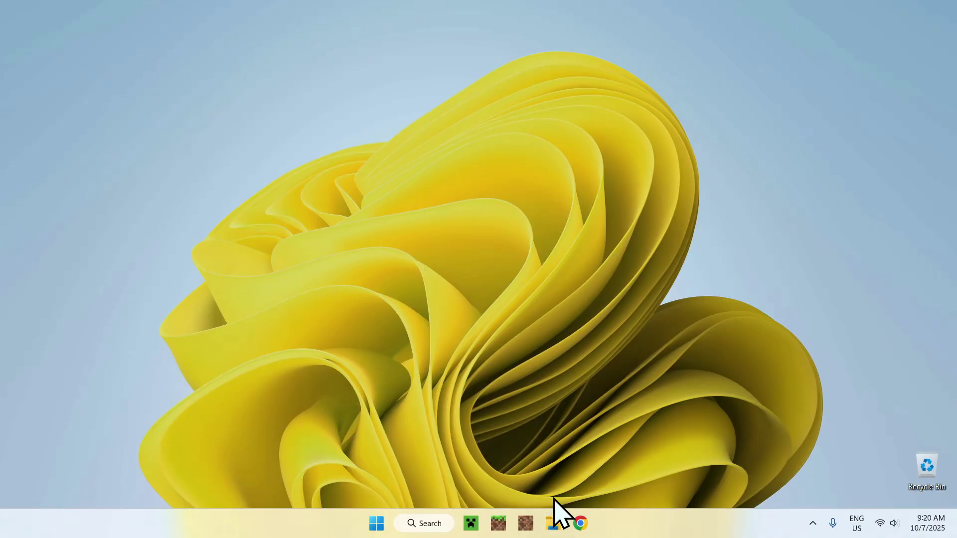
click(552, 523)
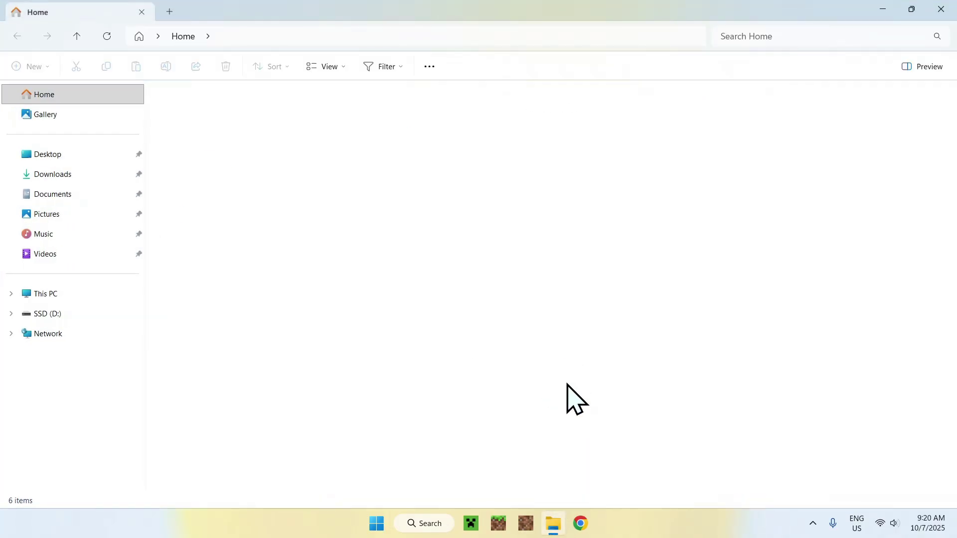
click(87, 175)
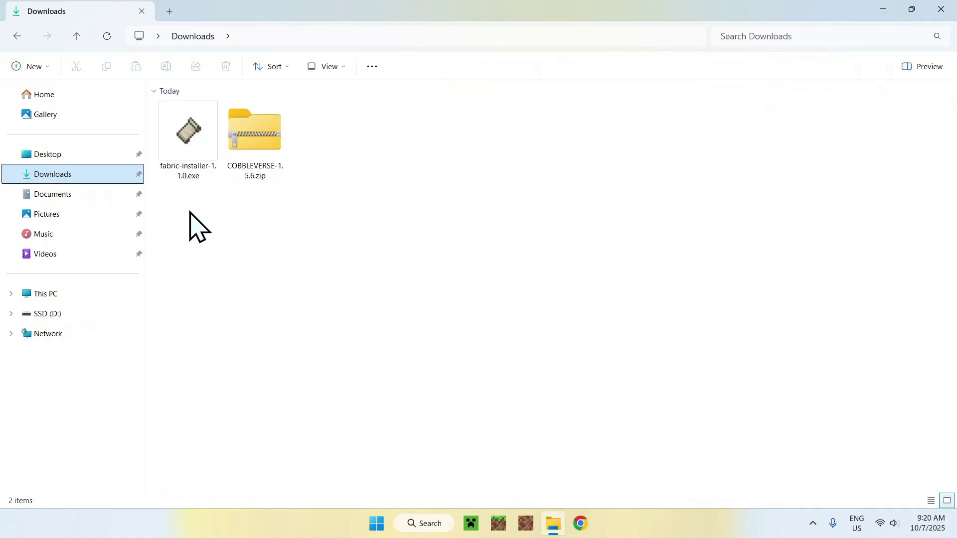
double_click(186, 147)
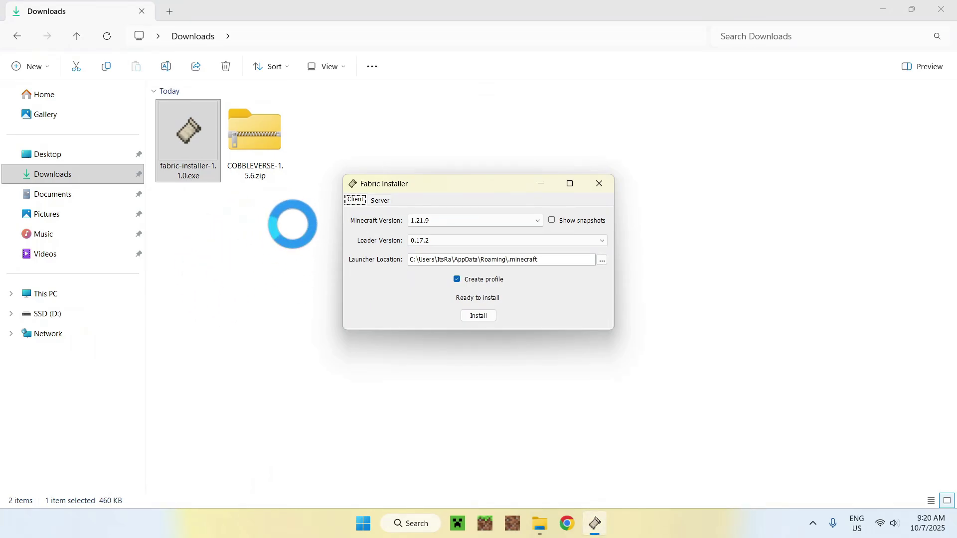
Step: Install the Fabric client loader for Minecraft version 1.21.1, acknowledge the completed installation and close the installer
click(431, 220)
scroll(439, 254, down, 1)
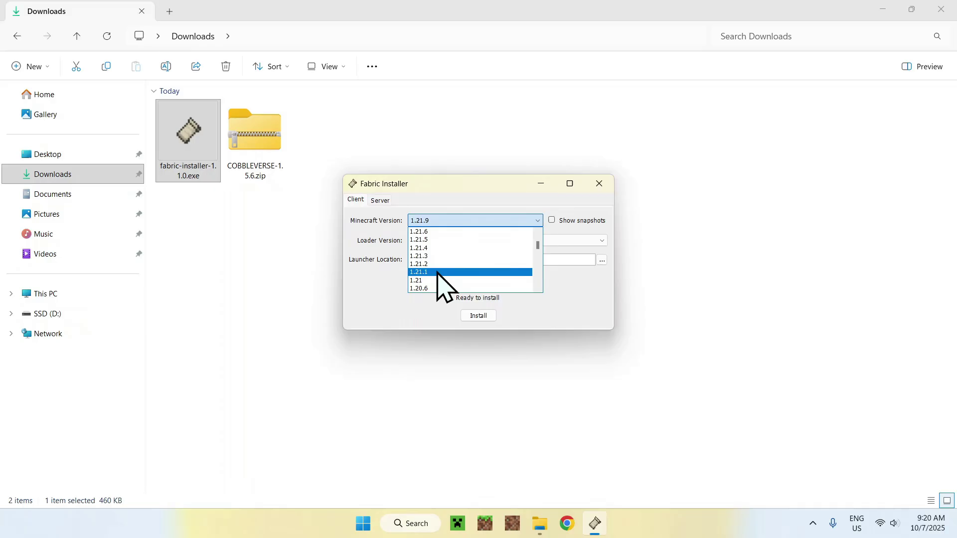
click(437, 273)
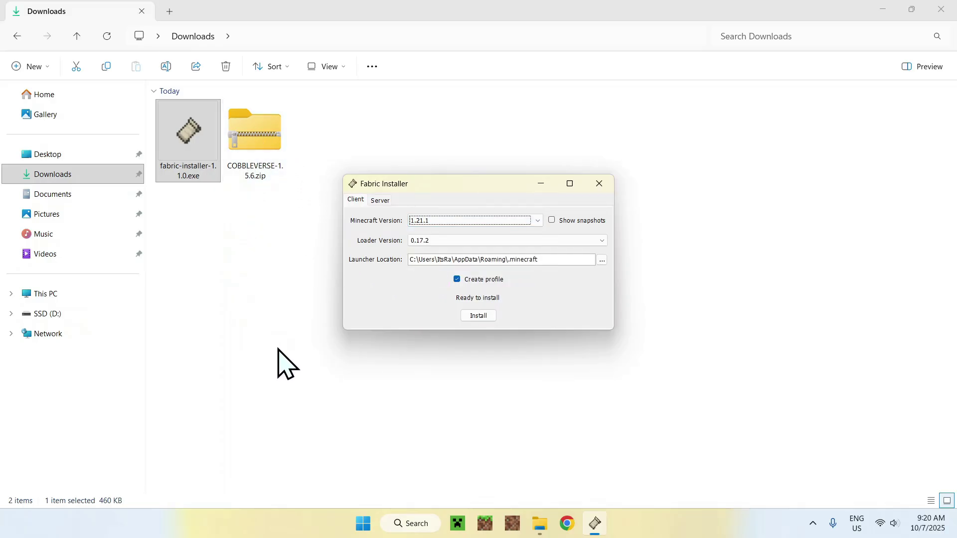
click(478, 317)
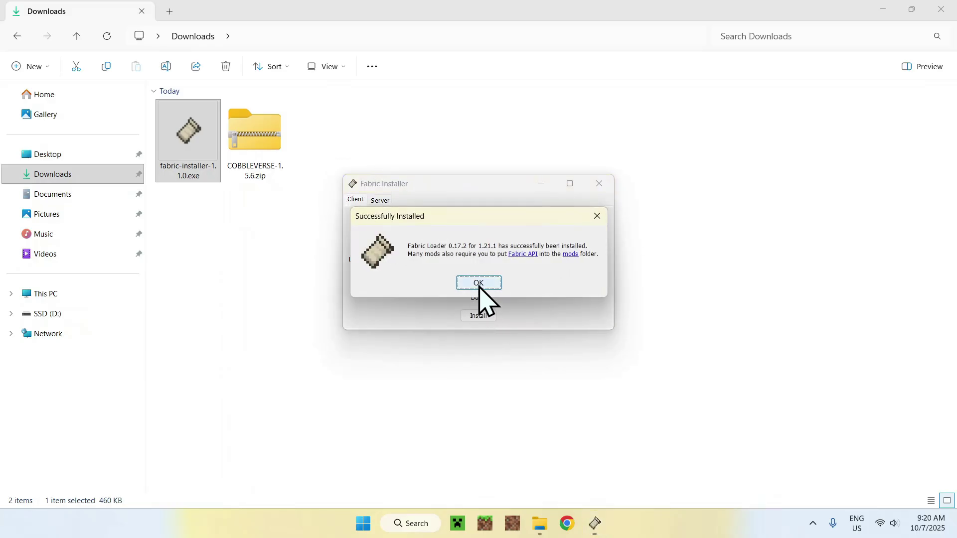
click(478, 283)
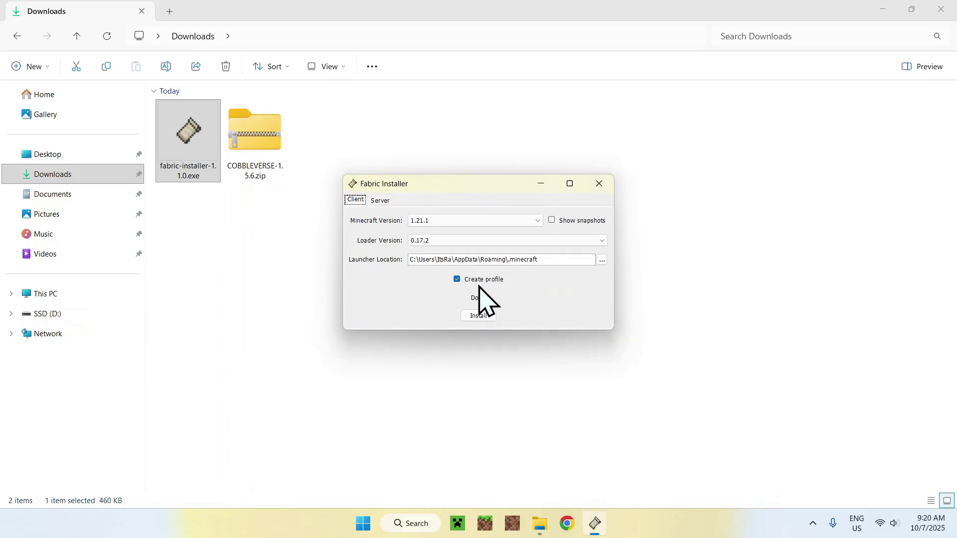
click(600, 184)
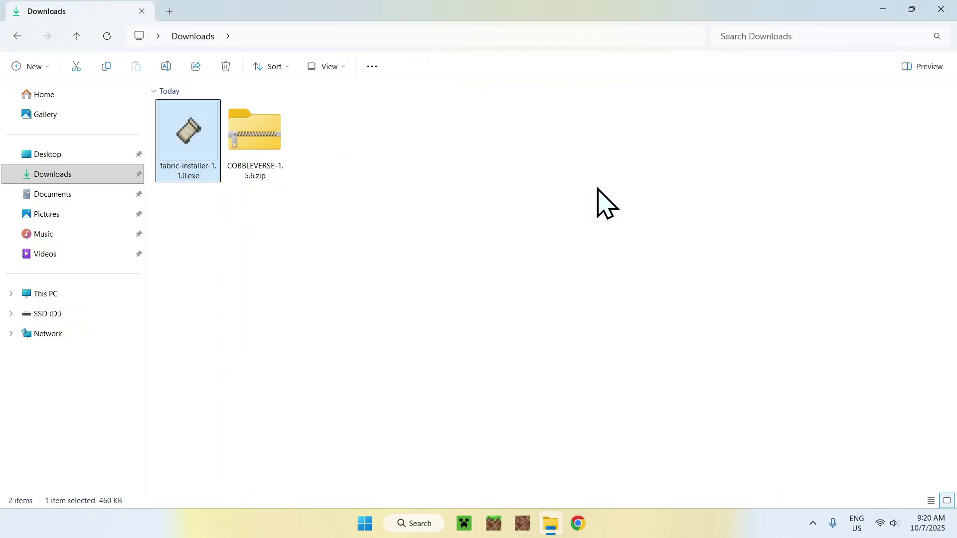
Step: Extract COBBLEVERSE-1.5.6.zip to the default COBBLEVERSE-1.5.6 folder in Downloads
click(330, 142)
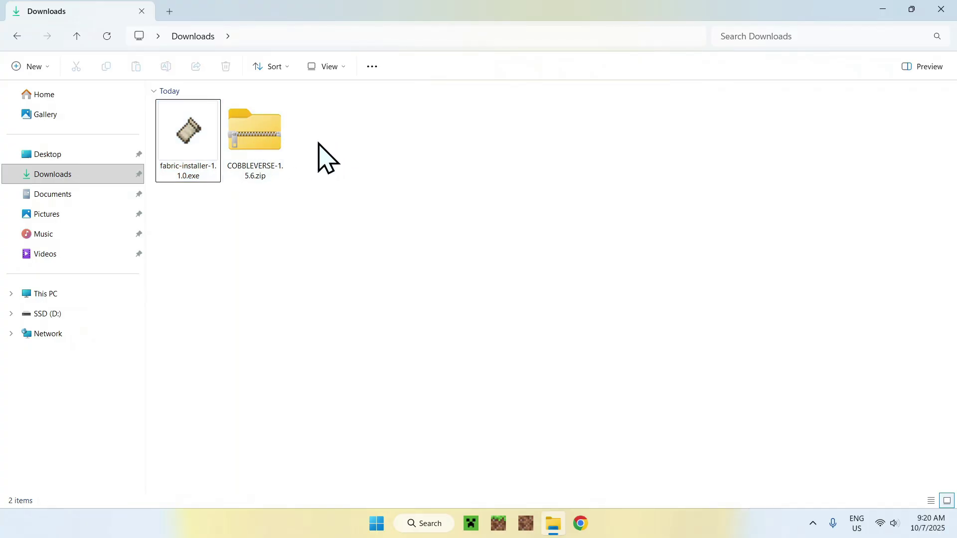
click(285, 137)
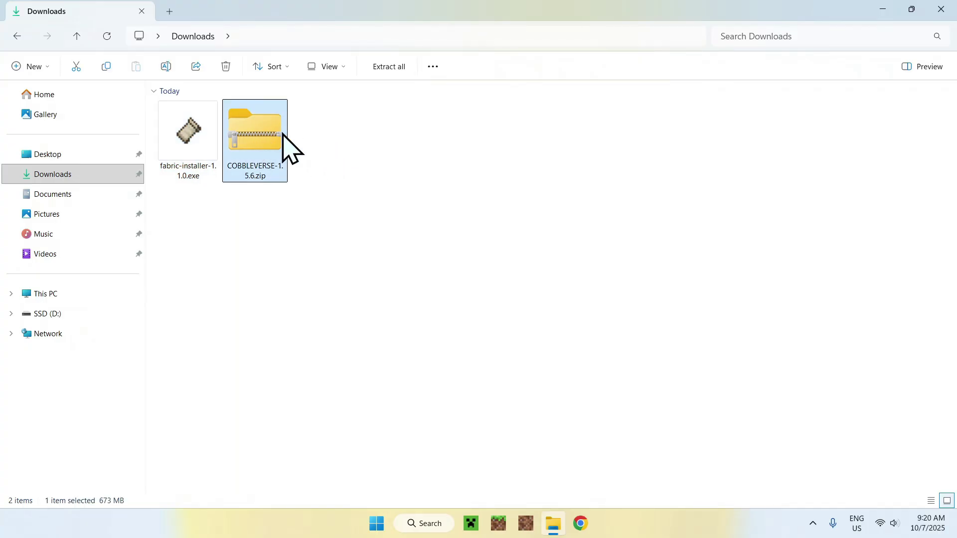
right_click(251, 132)
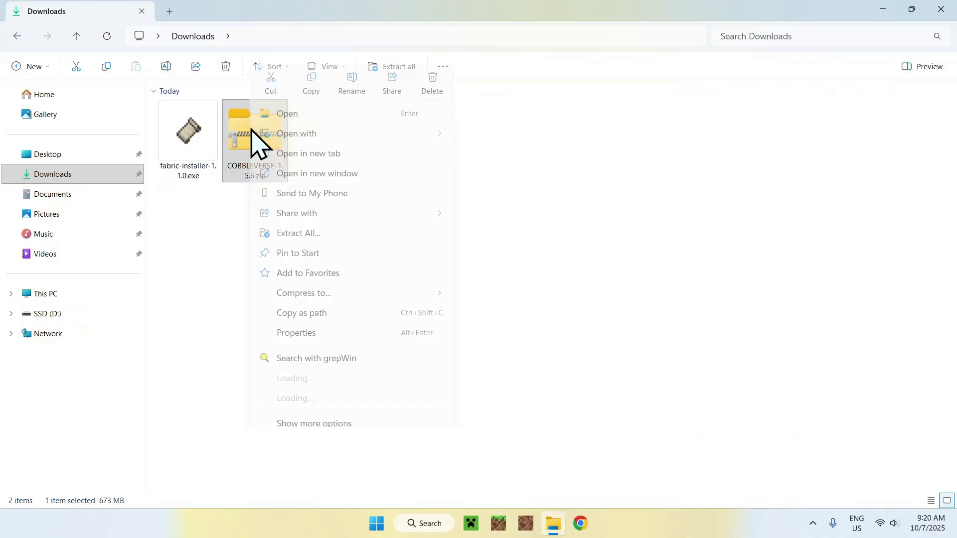
click(331, 232)
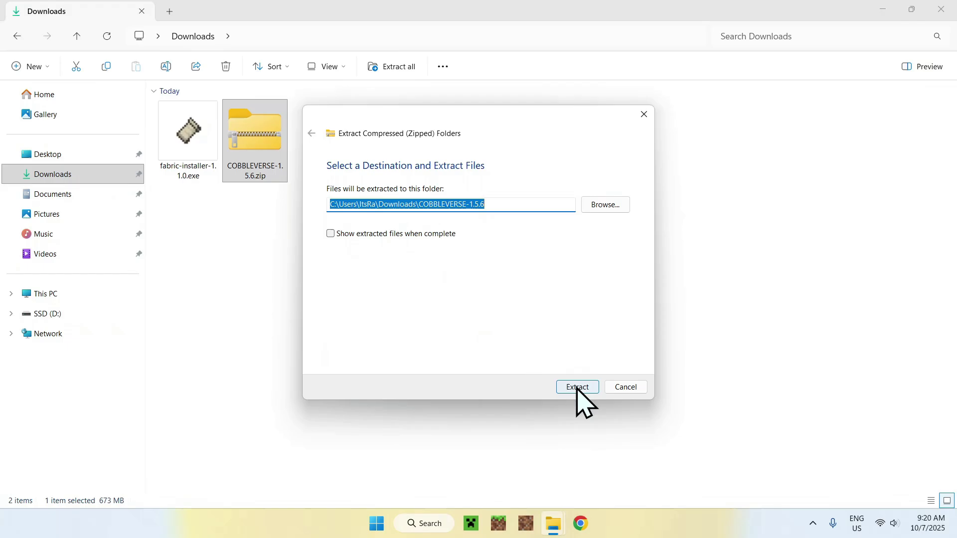
click(578, 389)
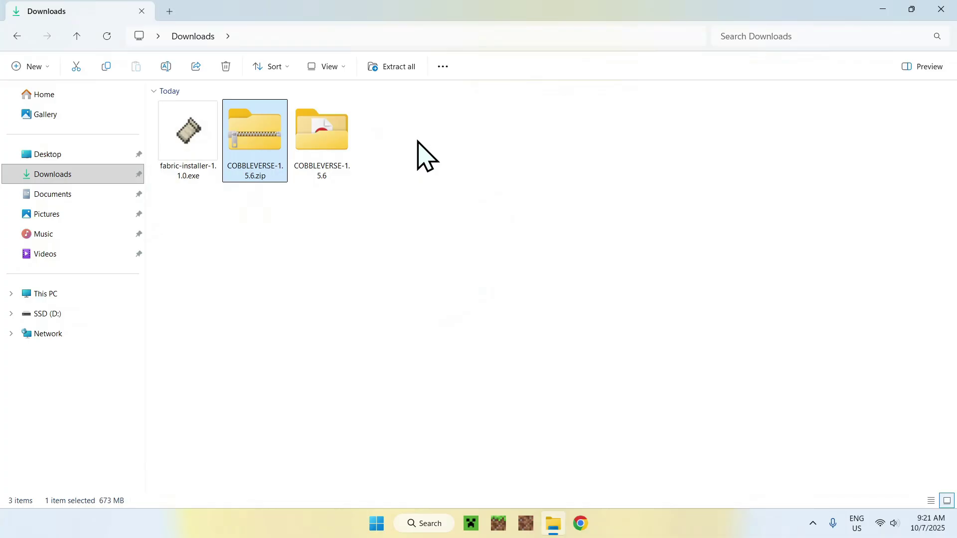
click(406, 145)
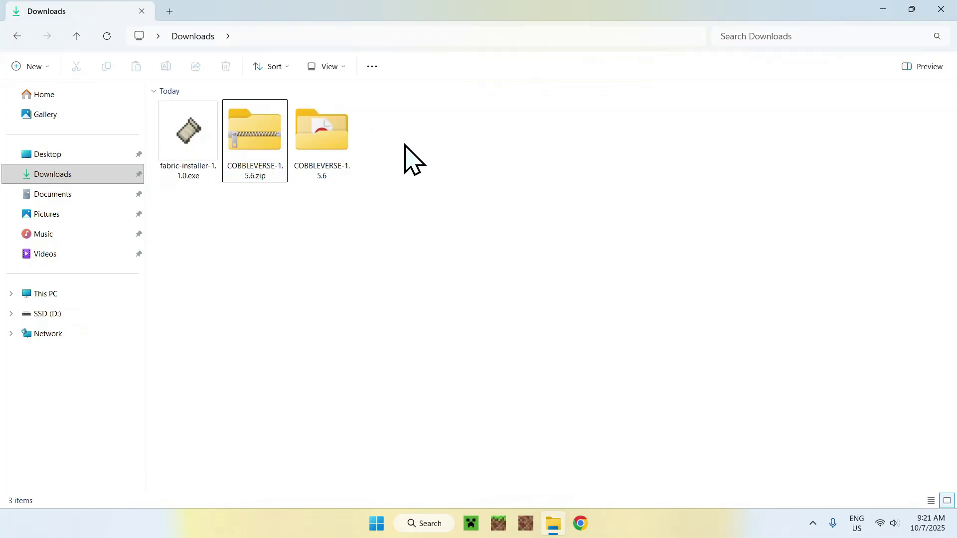
Step: Examine the contents of the extracted COBBLEVERSE-1.5.6 folder and return to the Downloads folder
double_click(327, 149)
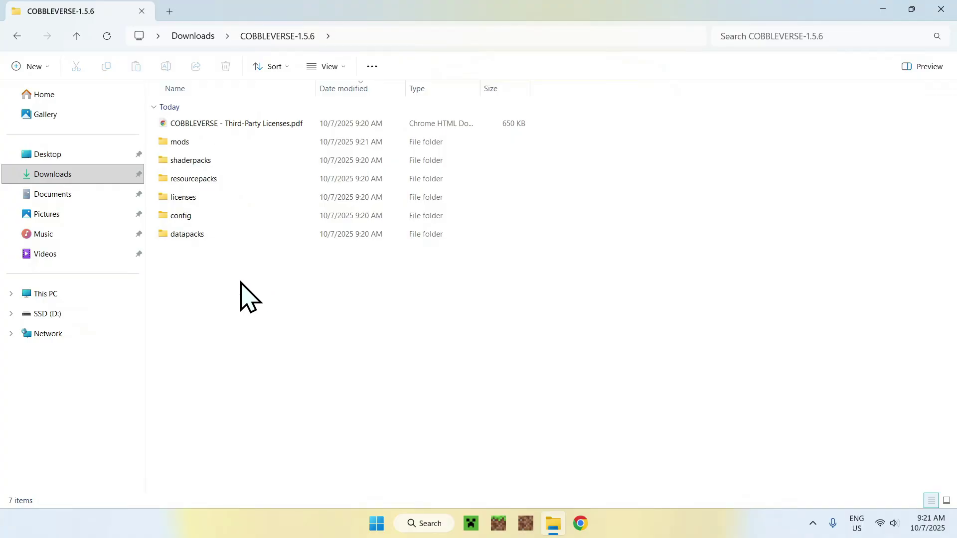
drag(240, 282, 261, 139)
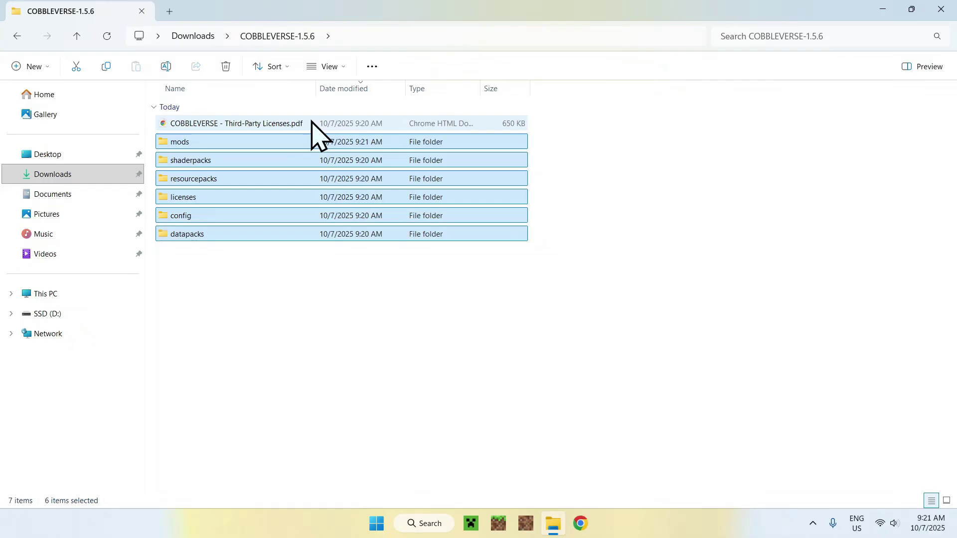
click(273, 290)
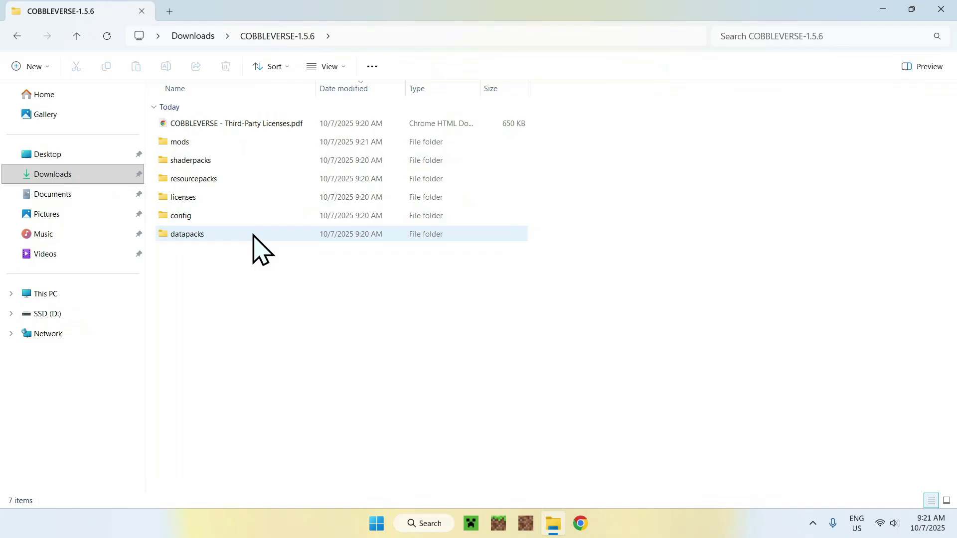
click(213, 37)
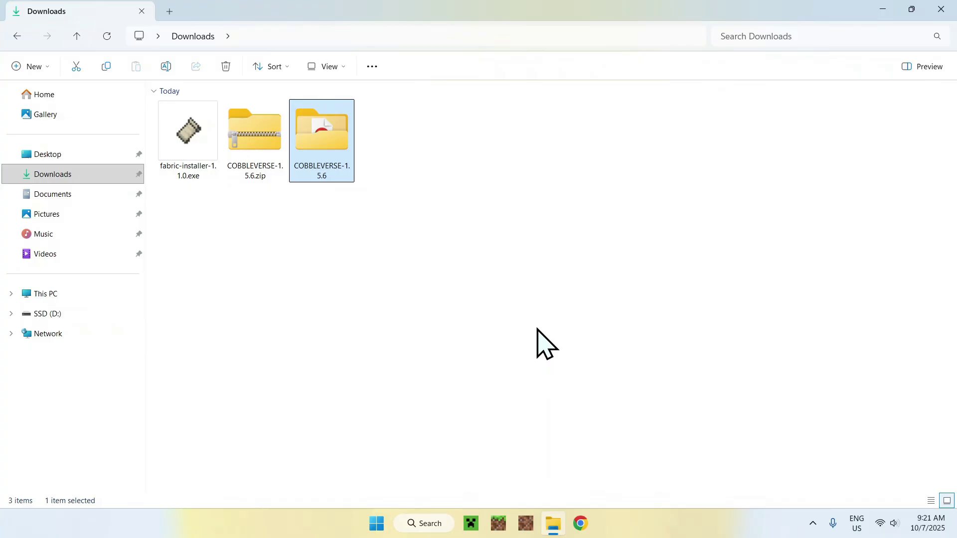
Step: Switch to the Minecraft Launcher and open the game folder of the fabric-loader-1.21.1 installation
click(471, 523)
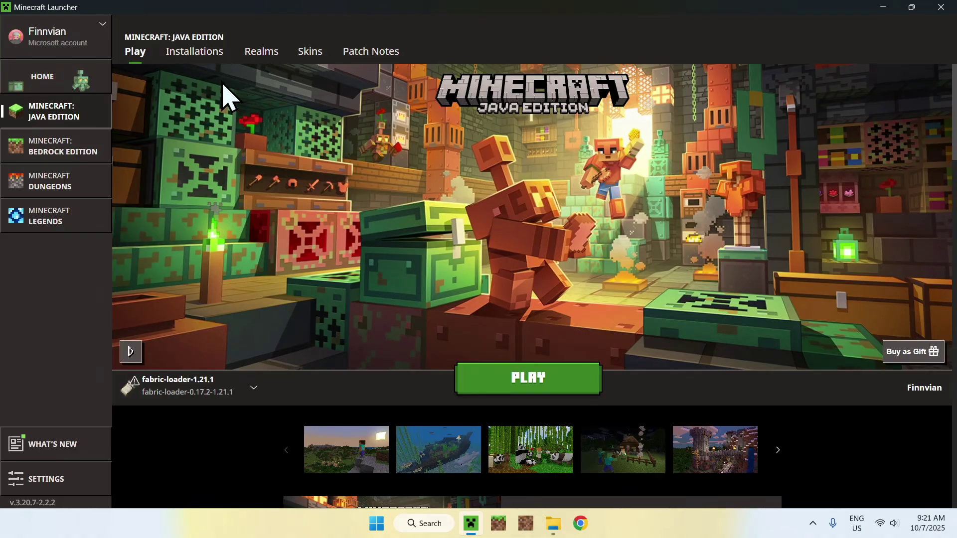
click(193, 55)
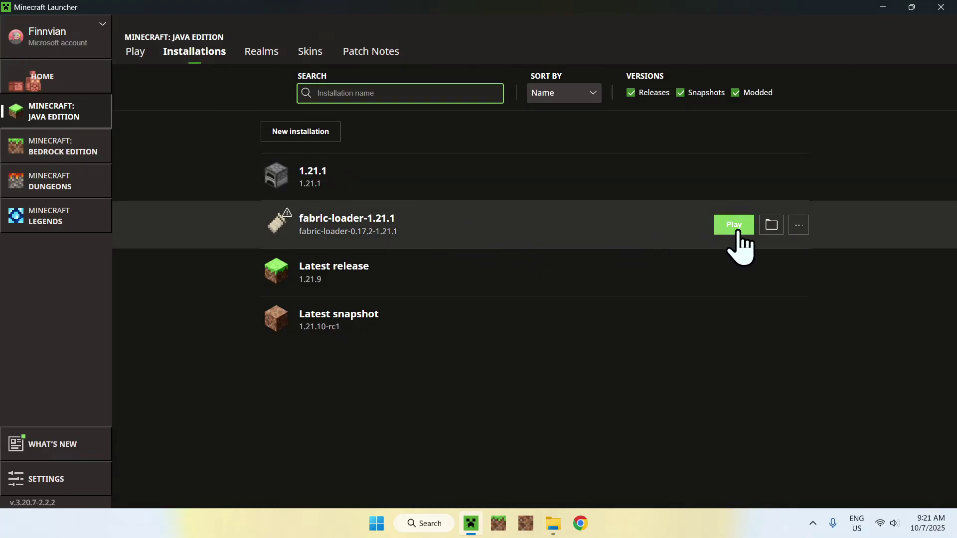
click(772, 230)
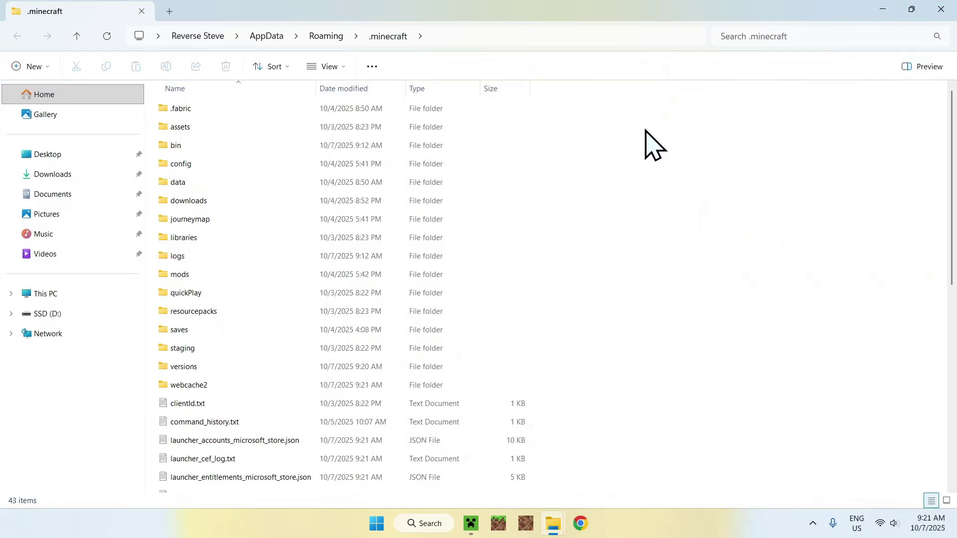
Step: Copy the mods, shaderpacks, resourcepacks, licenses, config and datapacks folders from the extracted COBBLEVERSE-1.5.6 folder in Downloads
click(110, 189)
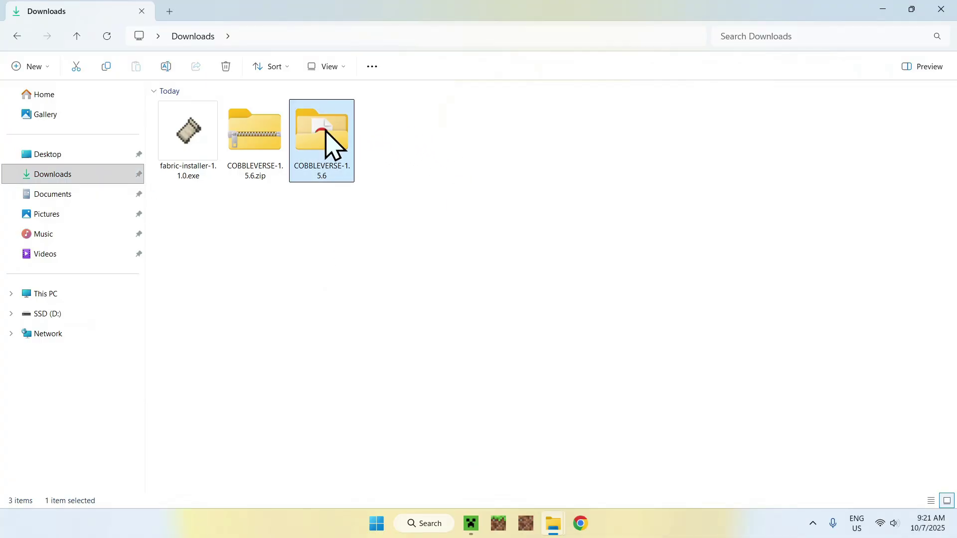
double_click(324, 144)
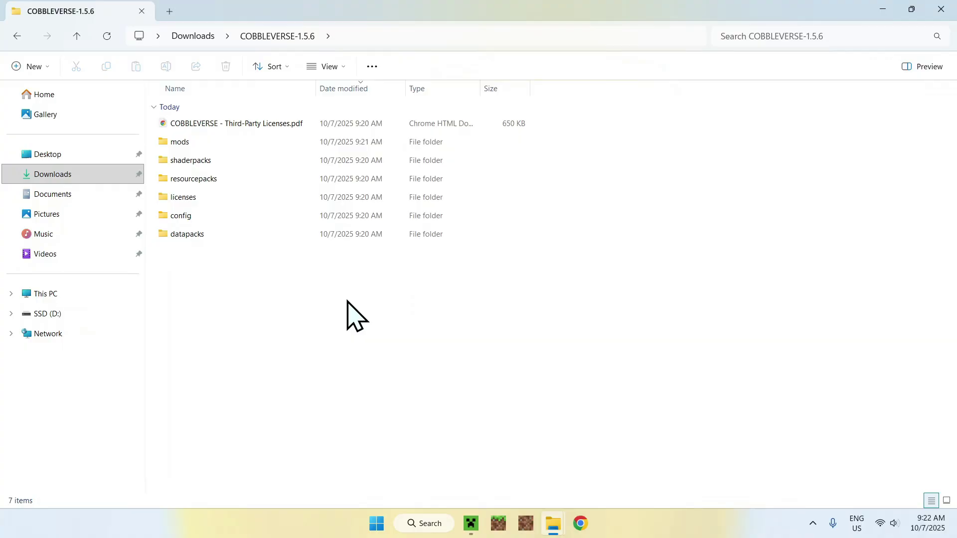
drag(347, 300, 227, 150)
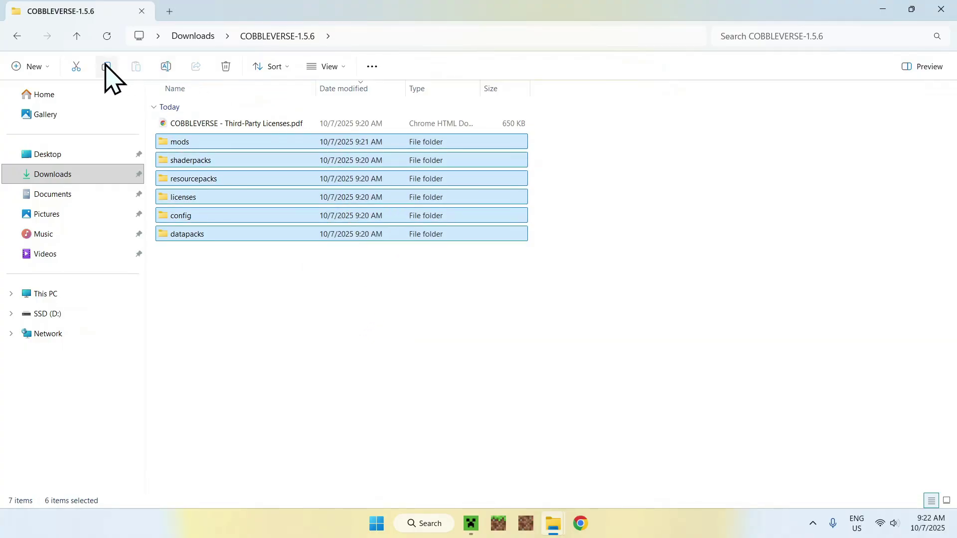
Step: Paste the copied modpack folders into the .minecraft folder, replacing the files with the same names
click(16, 37)
click(16, 37)
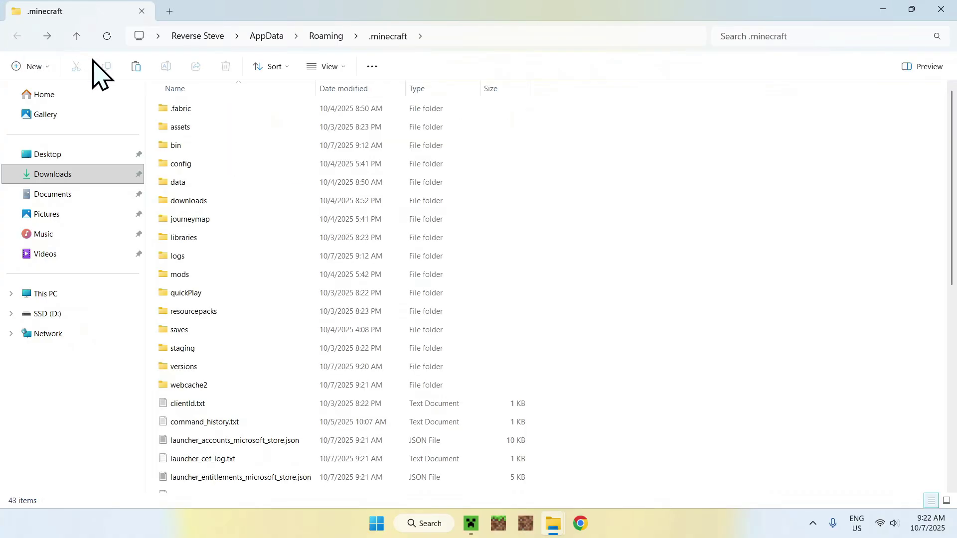
click(136, 69)
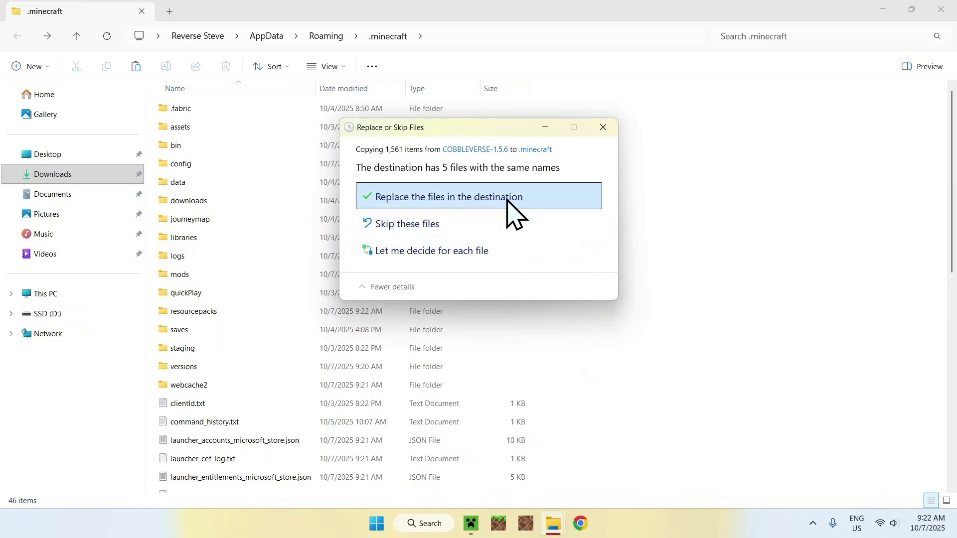
click(432, 198)
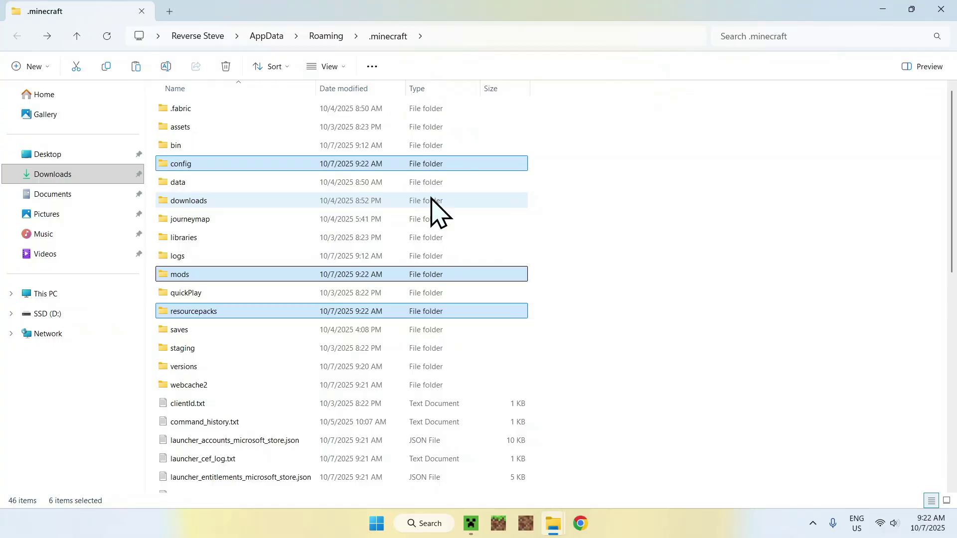
click(613, 200)
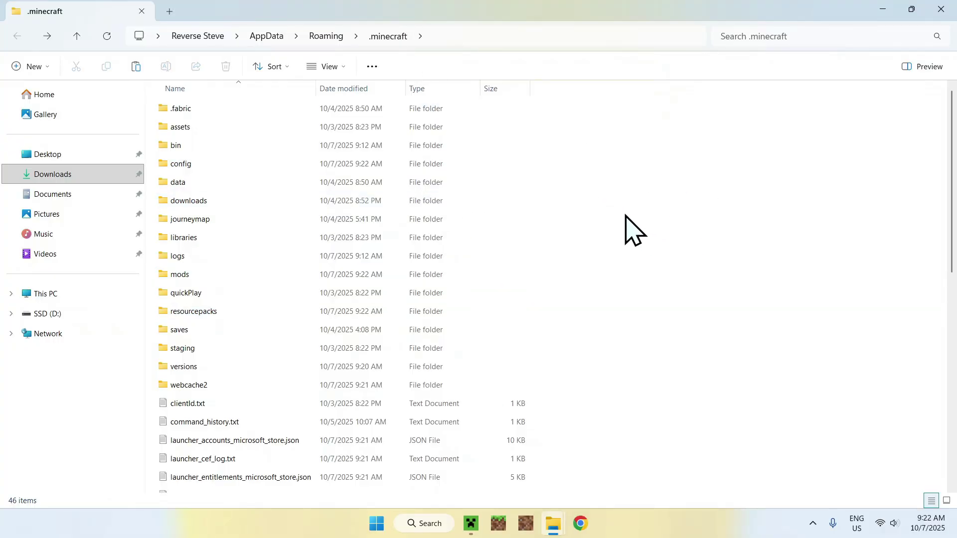
Step: Launch the fabric-loader-1.21.1 installation from the Minecraft Launcher, accepting the risks and turning off further warnings for this installation
click(472, 522)
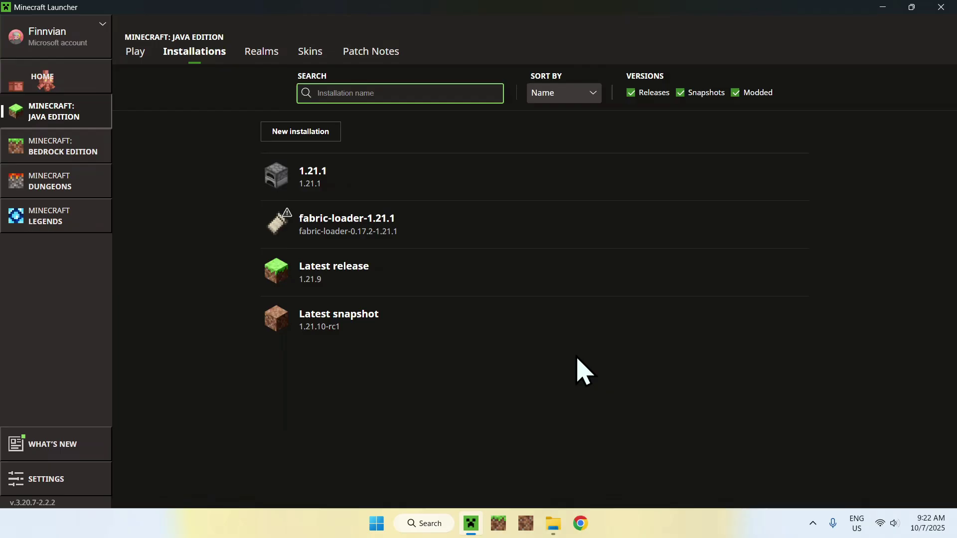
click(130, 54)
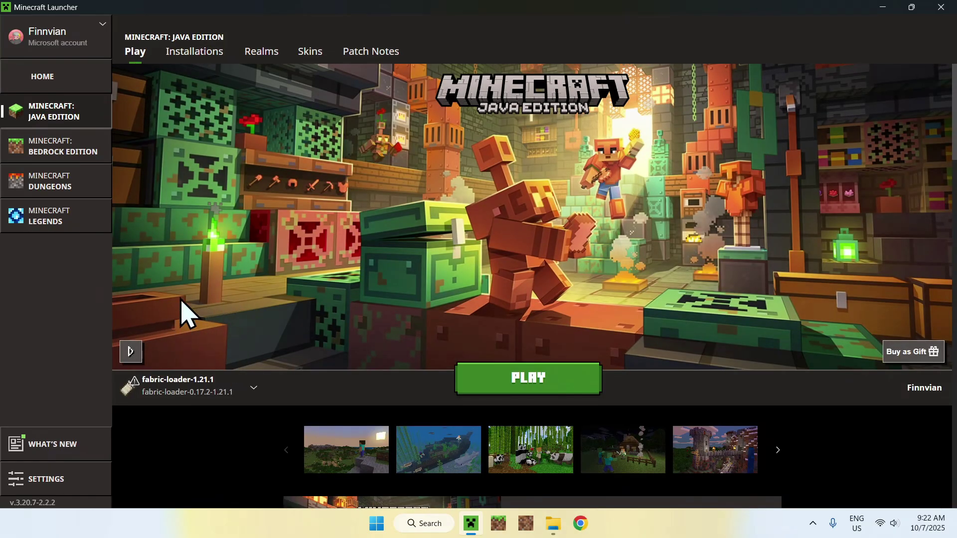
click(526, 390)
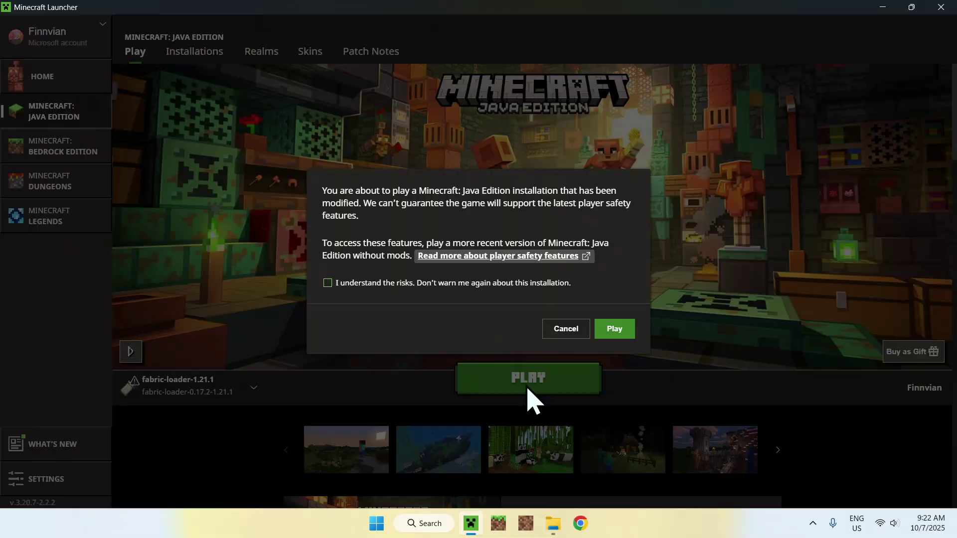
click(328, 283)
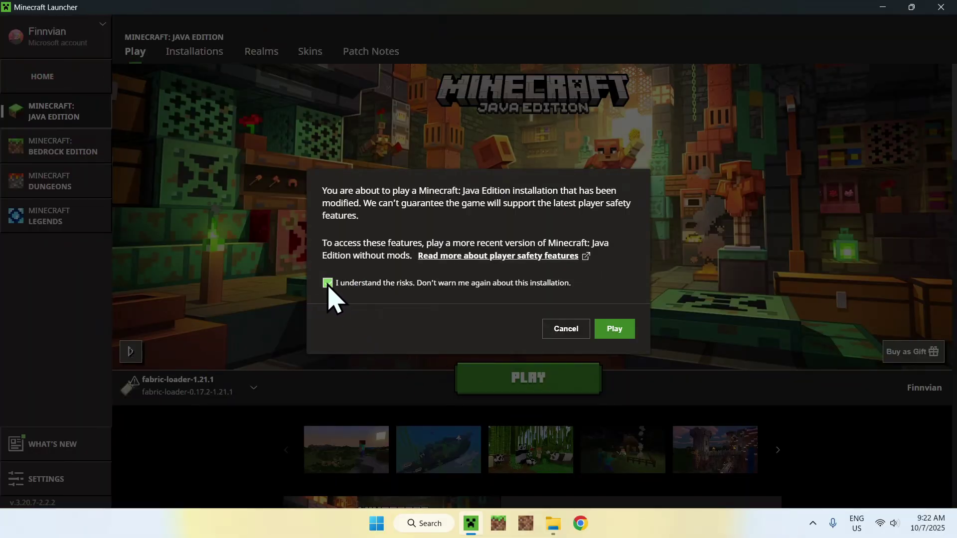
click(613, 331)
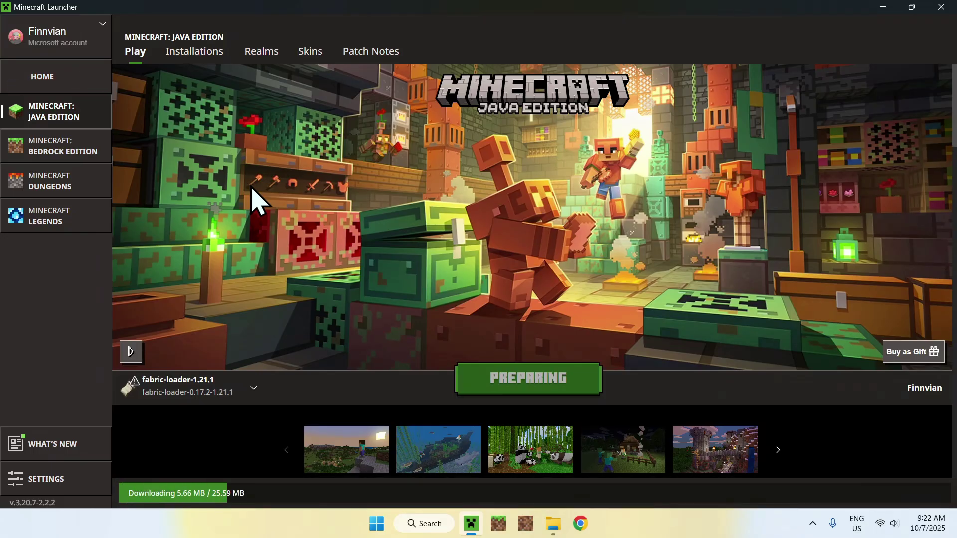
key(alt+Tab)
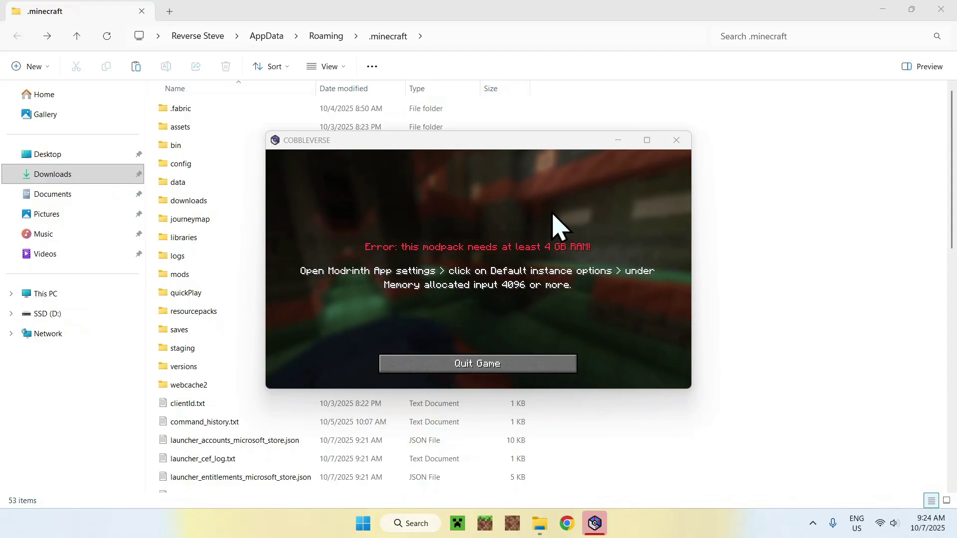
Step: Quit the game, switch to the Minecraft Launcher and open the fabric-loader-1.21.1 installation for editing with its additional options shown
click(473, 367)
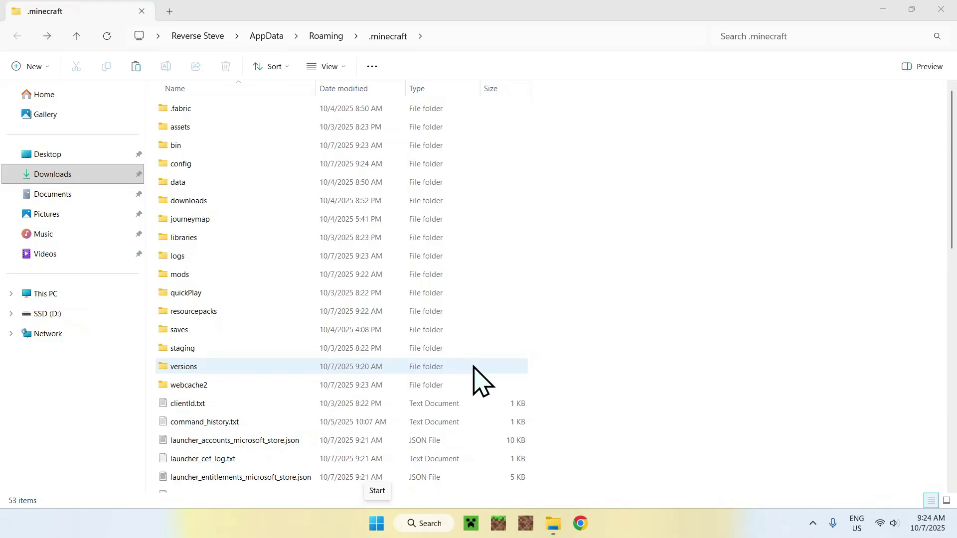
click(471, 524)
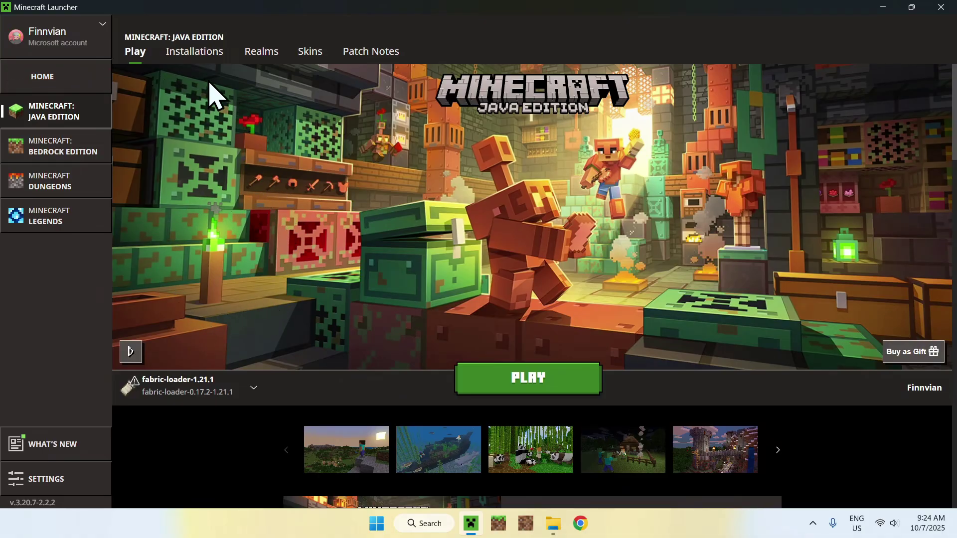
click(198, 67)
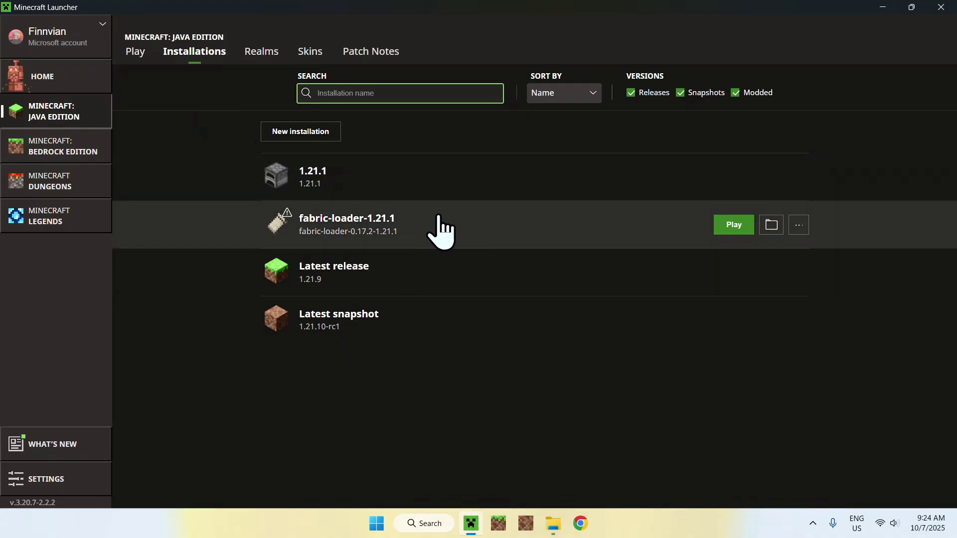
click(799, 226)
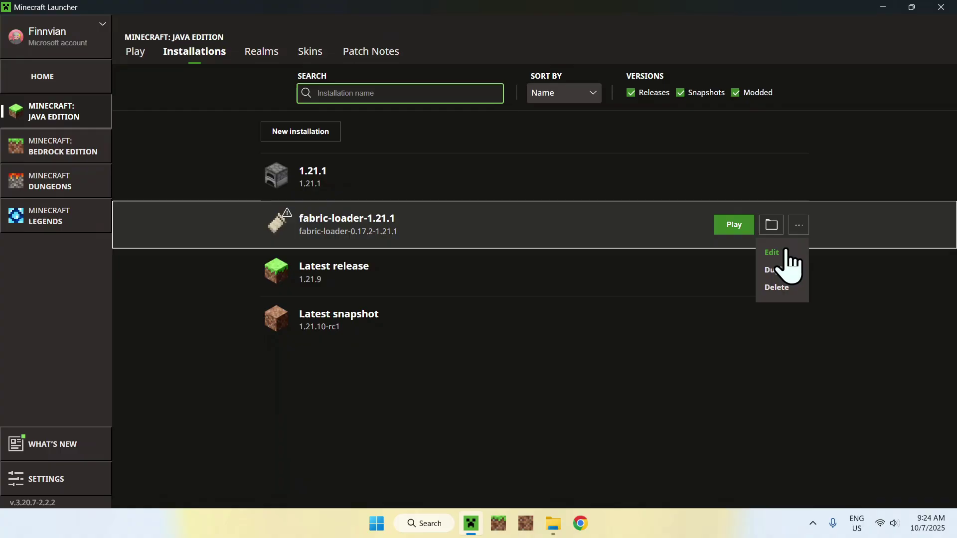
click(785, 254)
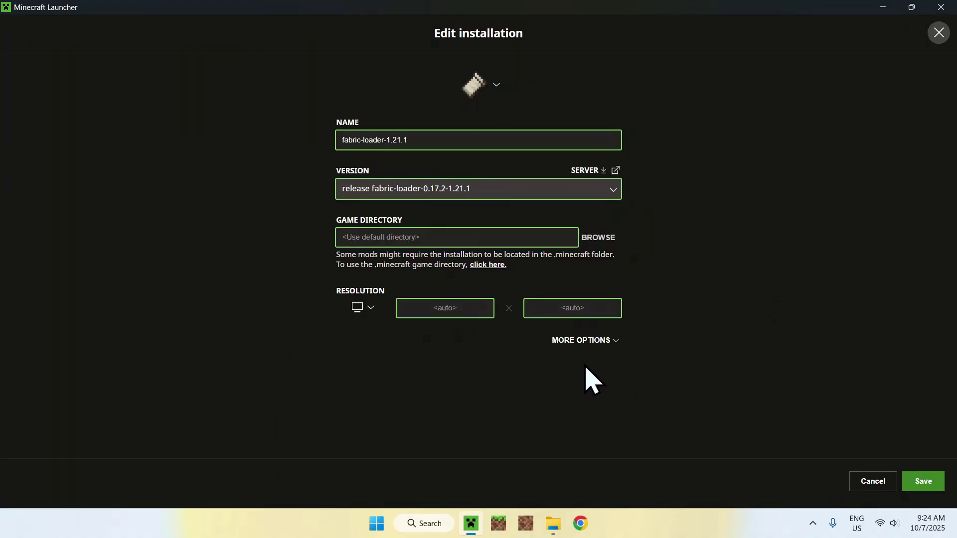
click(584, 342)
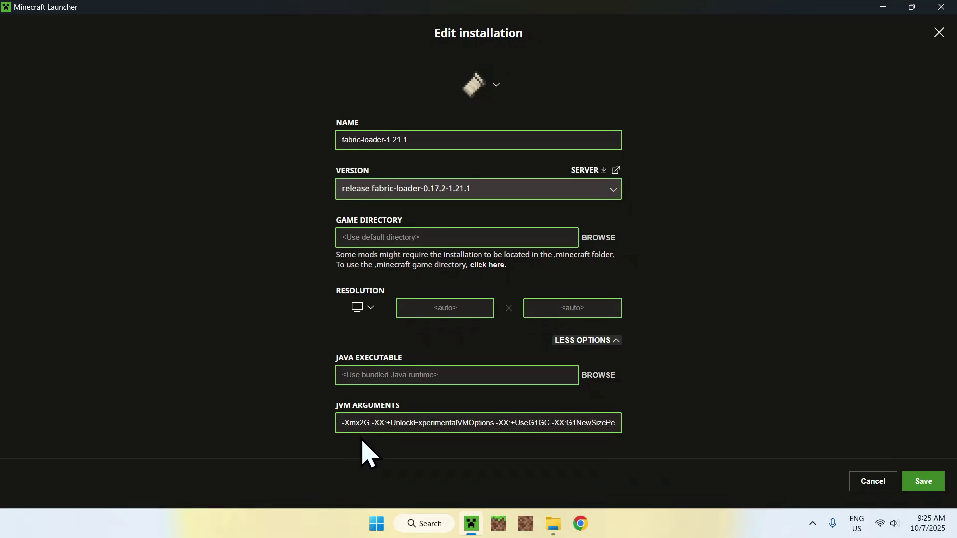
Step: Set the maximum memory in the installation's JVM arguments to -Xmx6G and save the installation
click(363, 423)
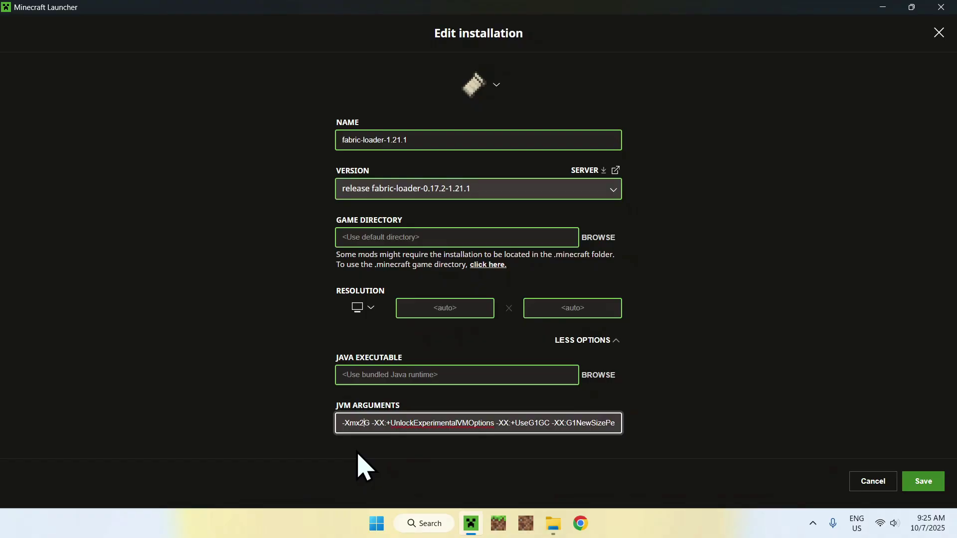
key(BackSpace)
text(4)
key(BackSpace)
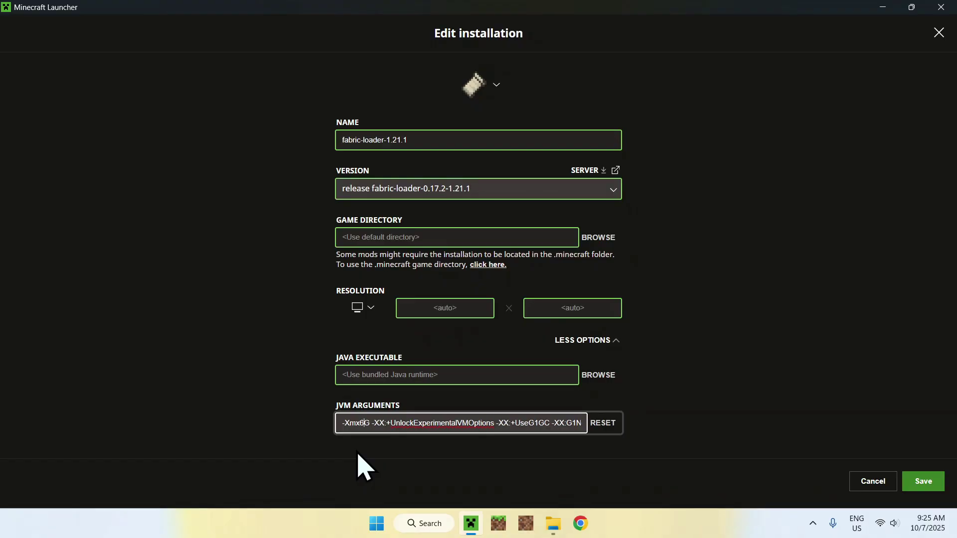
text(8)
key(BackSpace)
text(6)
click(275, 408)
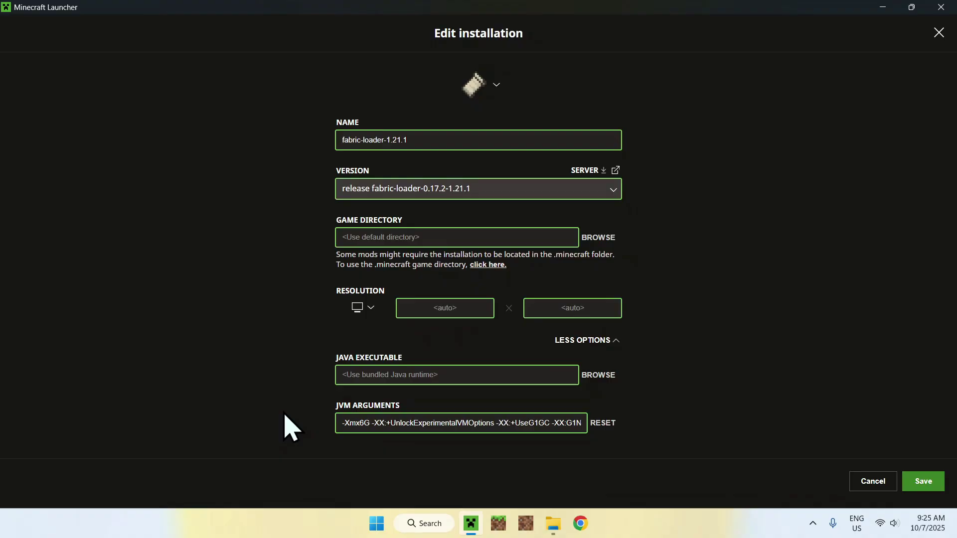
click(924, 486)
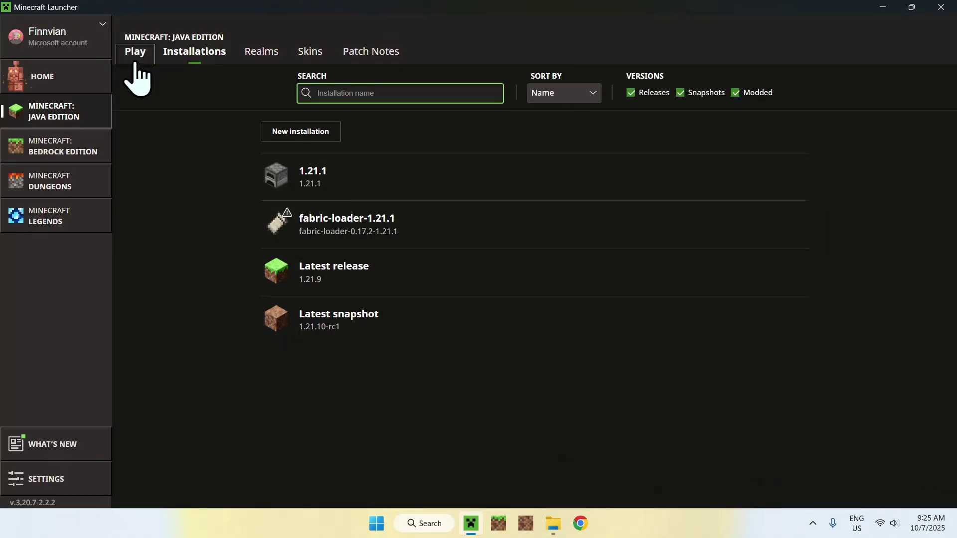
Step: Launch the fabric-loader-1.21.1 installation again and maximize the COBBLEVERSE game window
click(134, 55)
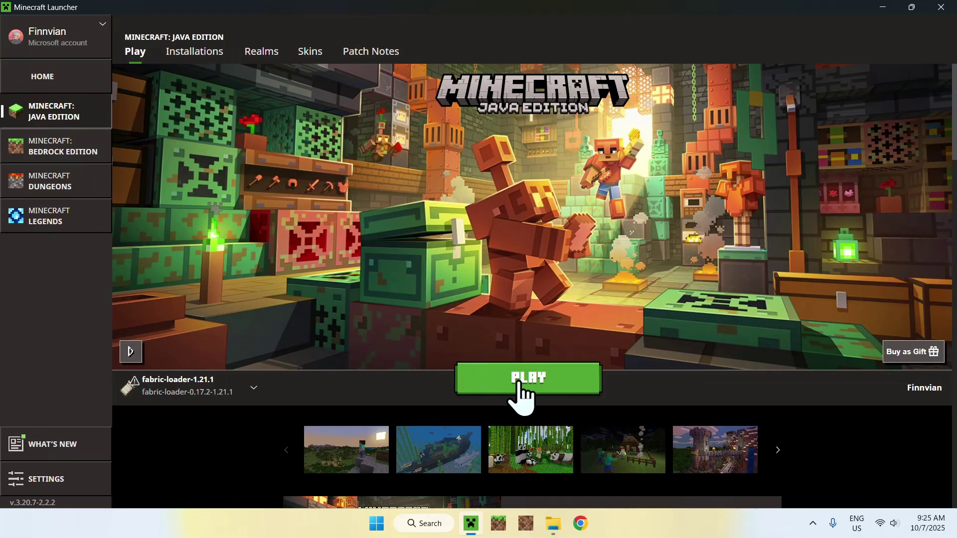
click(529, 379)
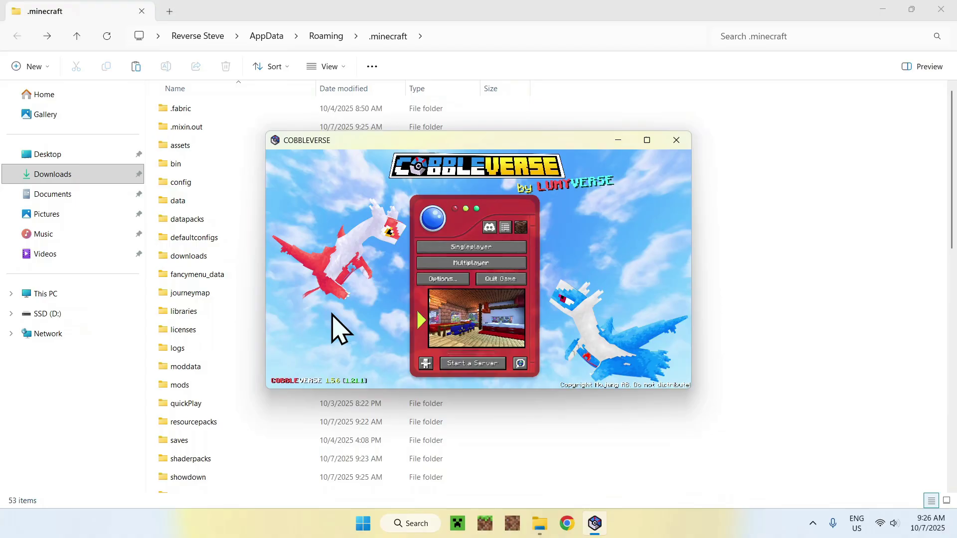
click(647, 140)
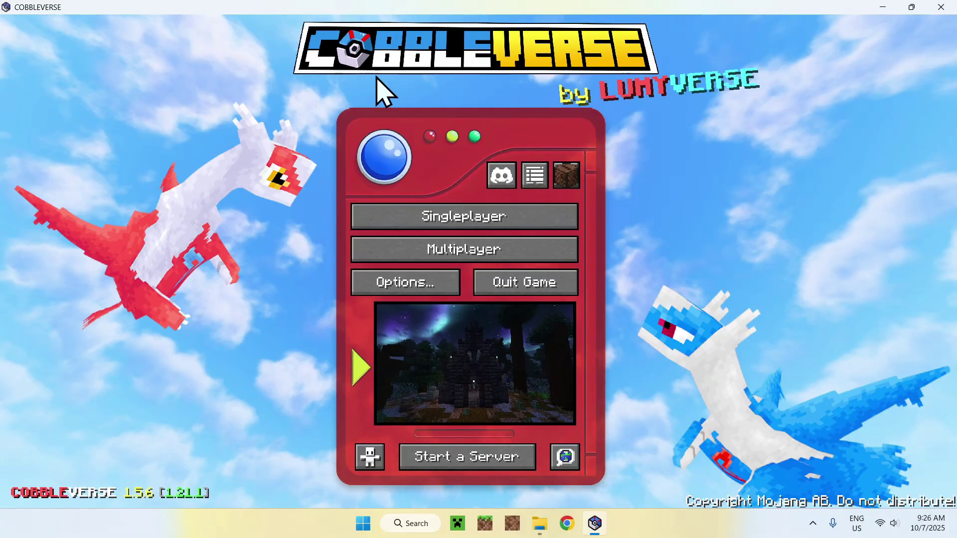
Step: Create a new singleplayer world with the game mode set to Creative
click(469, 234)
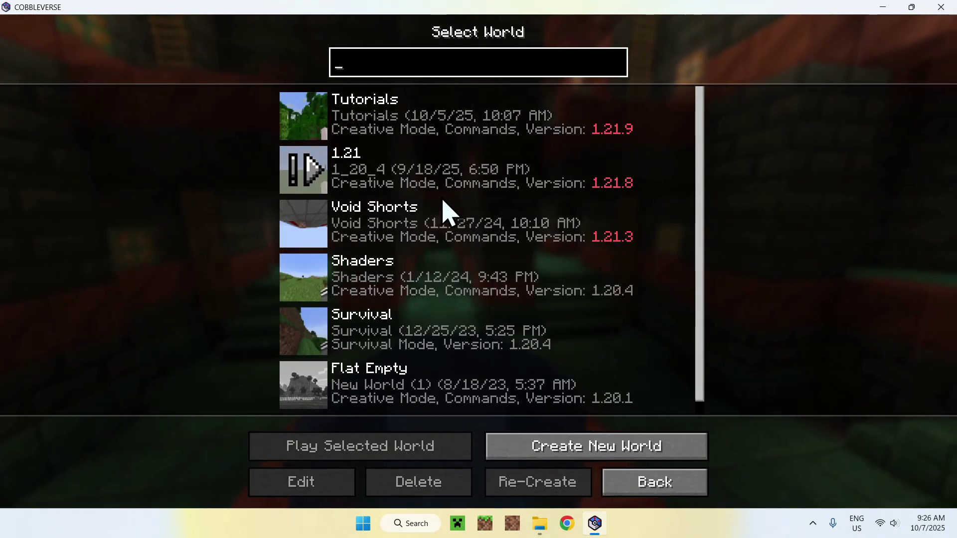
click(596, 454)
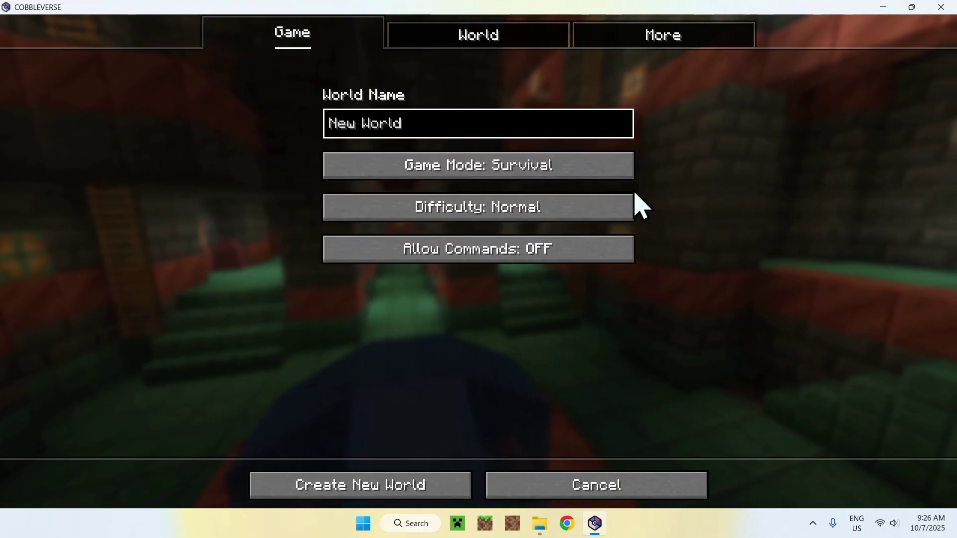
click(598, 172)
click(548, 162)
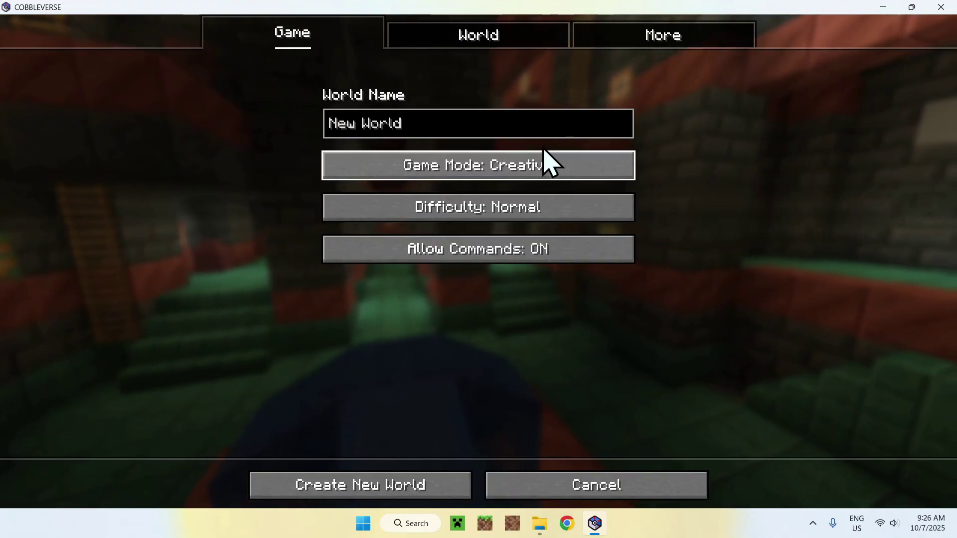
click(355, 491)
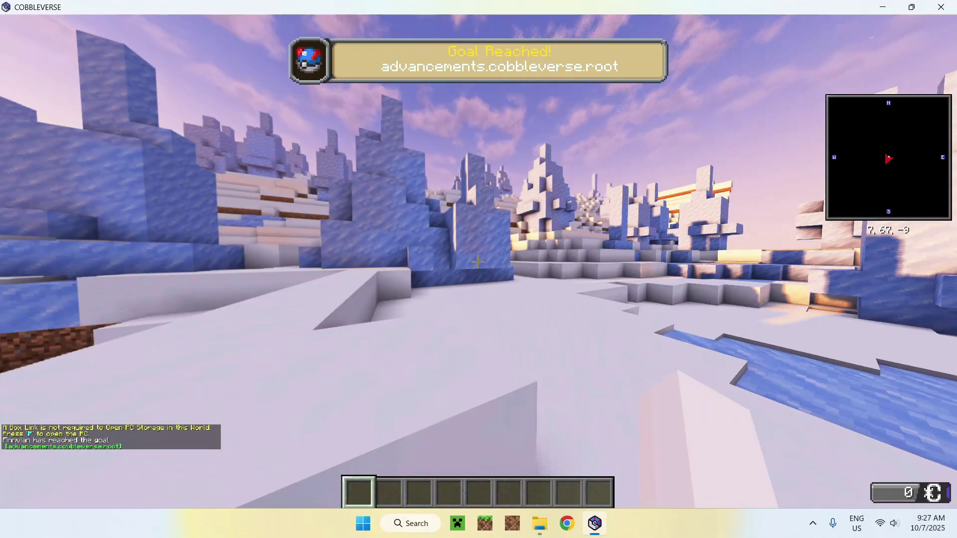
Step: Move across the ice-spike terrain towards the red-roofed building to check how the modpack's world and shaders look
key(s)
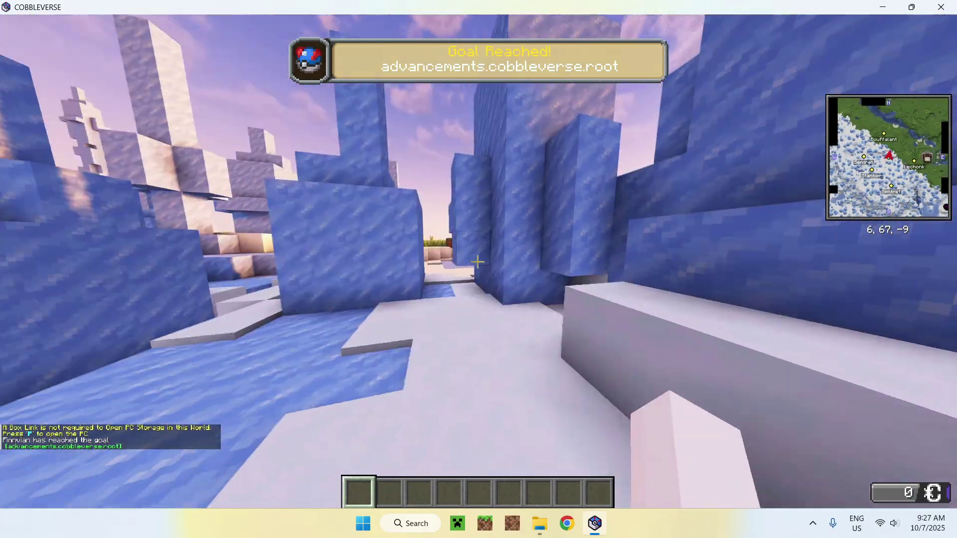
key(s)
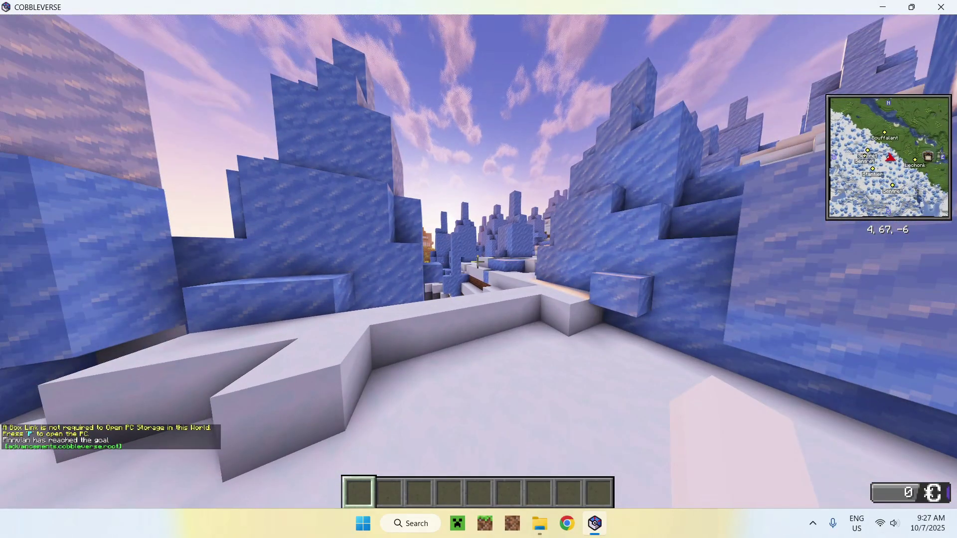
key(w)
key(space)
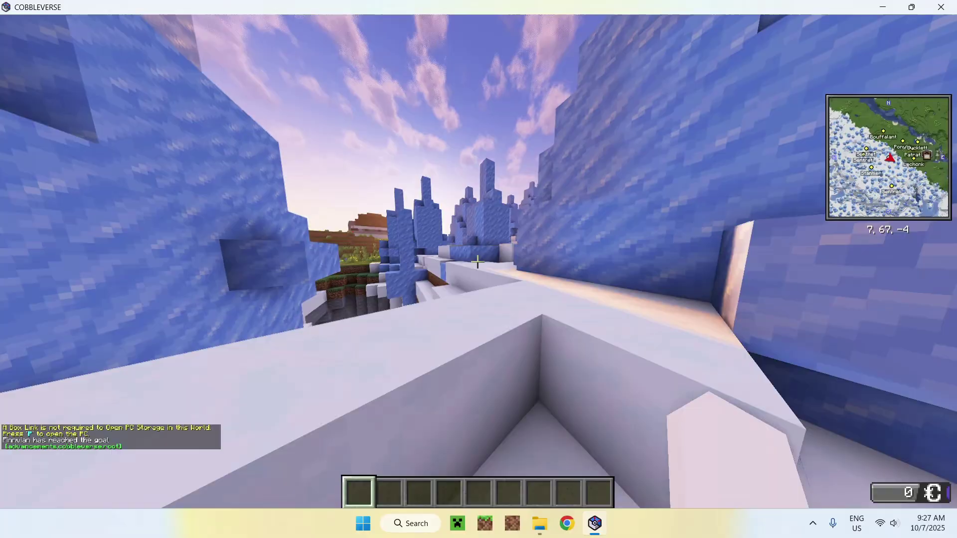
key(w)
key(space)
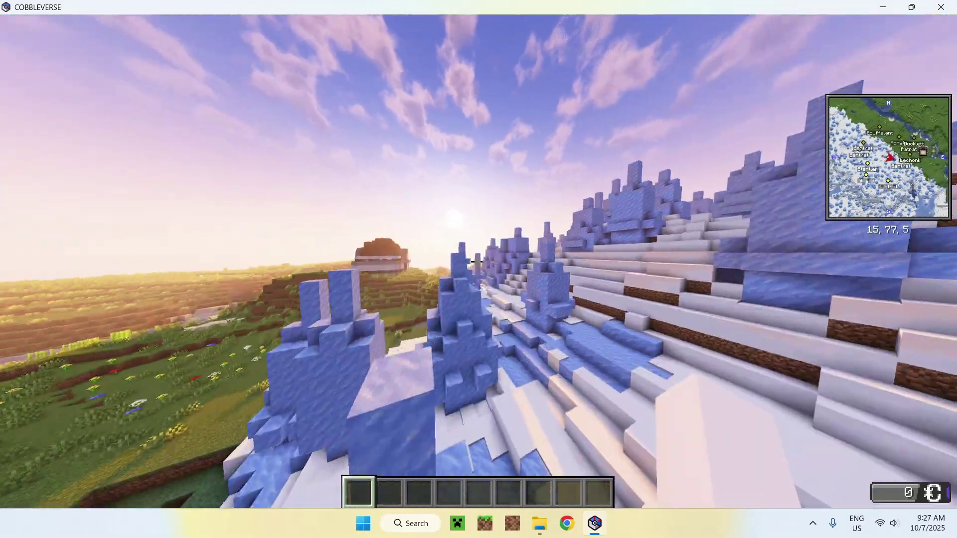
key(w)
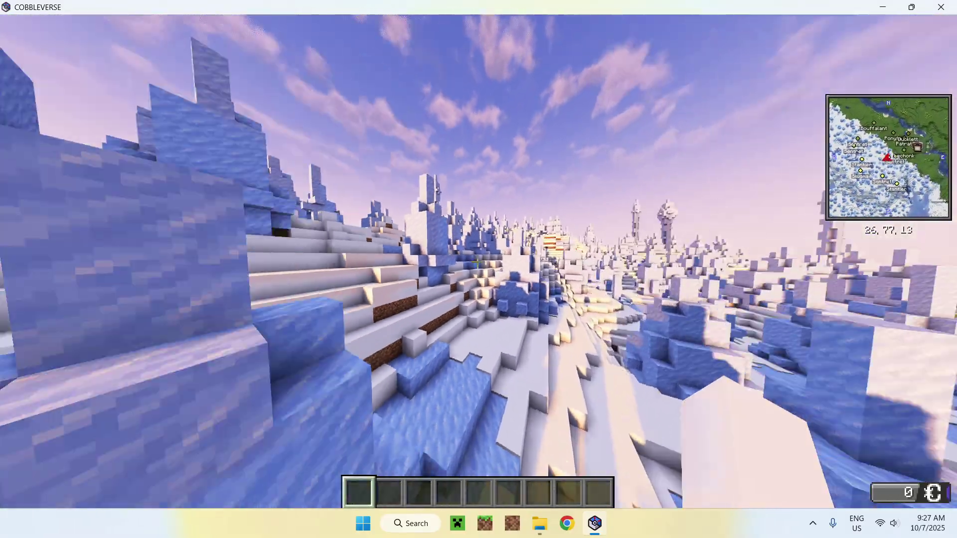
key(w)
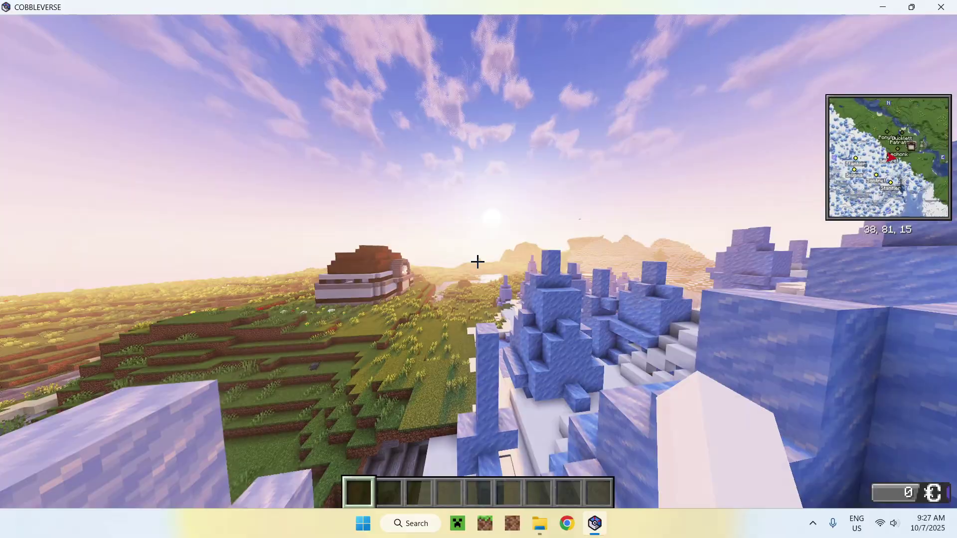
key(w)
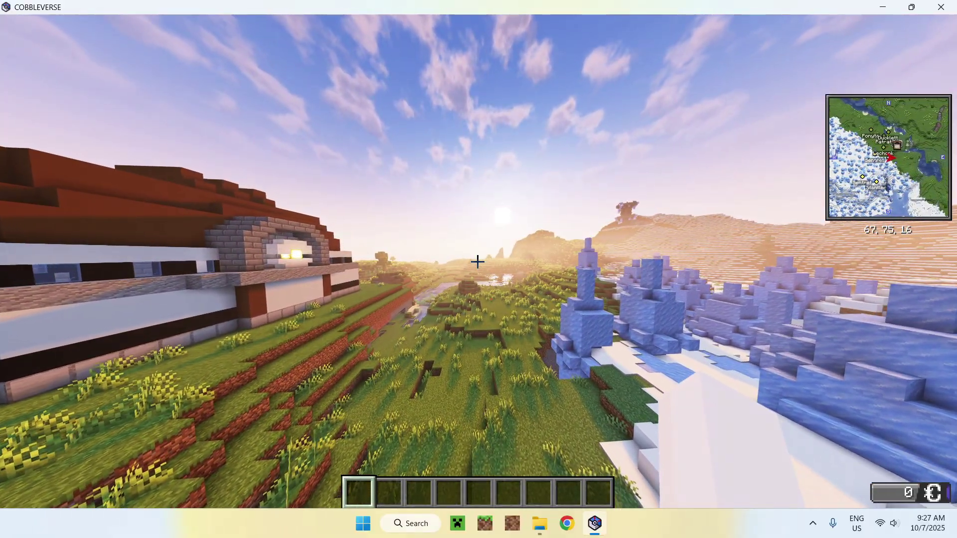
Step: Browse the modded item categories in the creative inventory, including Badges, CobbleFurnies, Handcrafted and Pokeblocks - Gigantics
key(e)
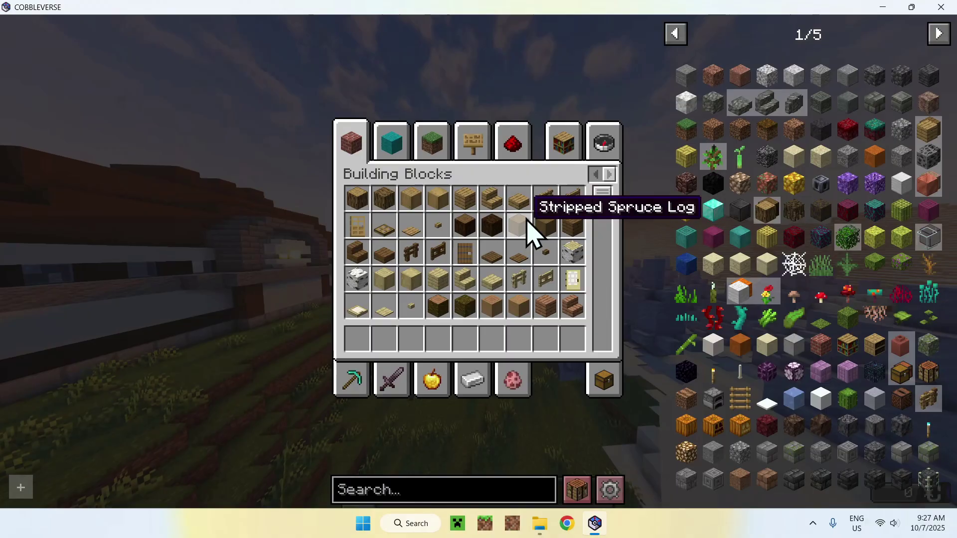
click(609, 174)
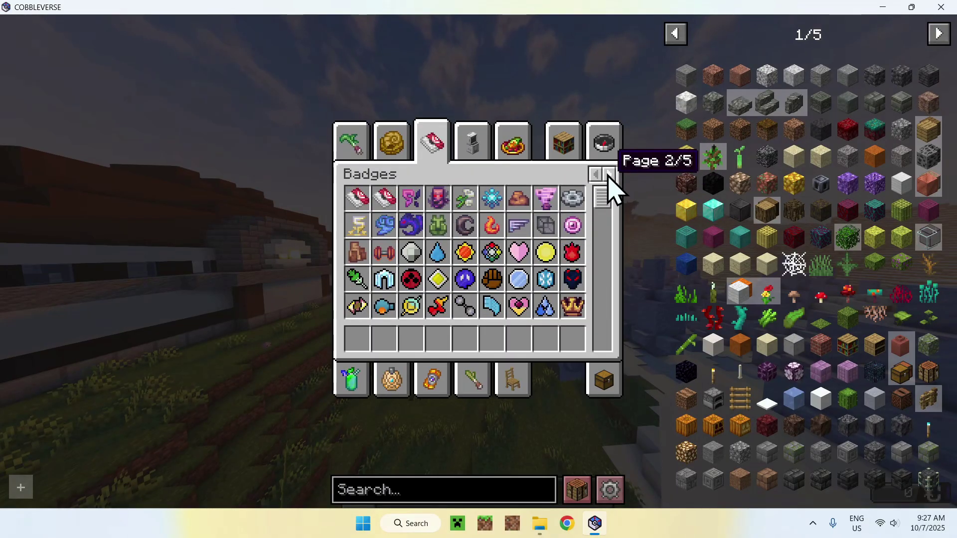
click(609, 175)
click(609, 175)
click(609, 175)
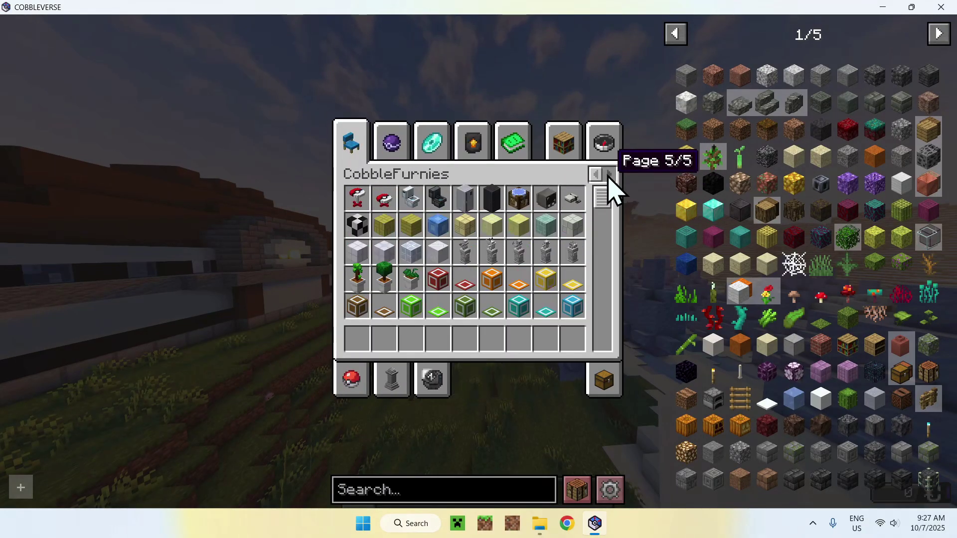
scroll(571, 265, down, 5)
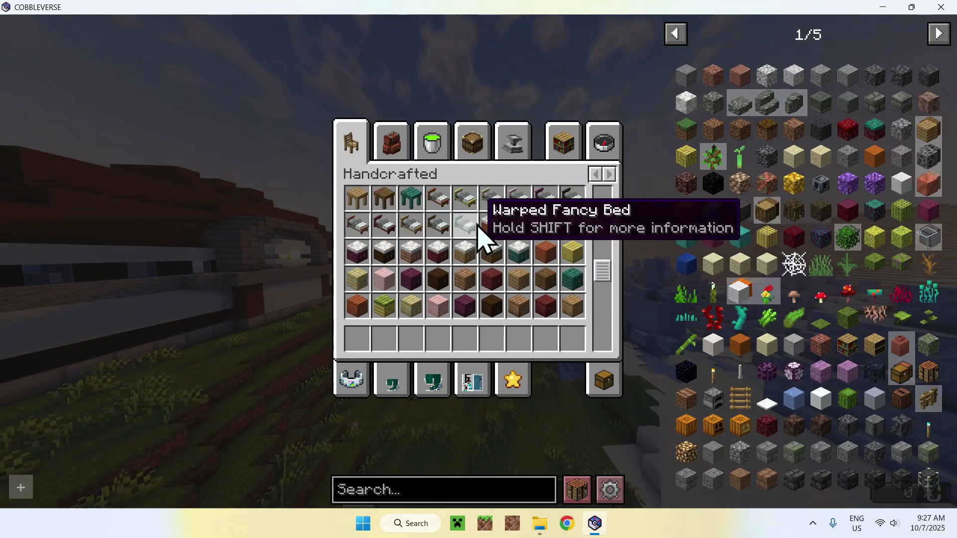
click(432, 385)
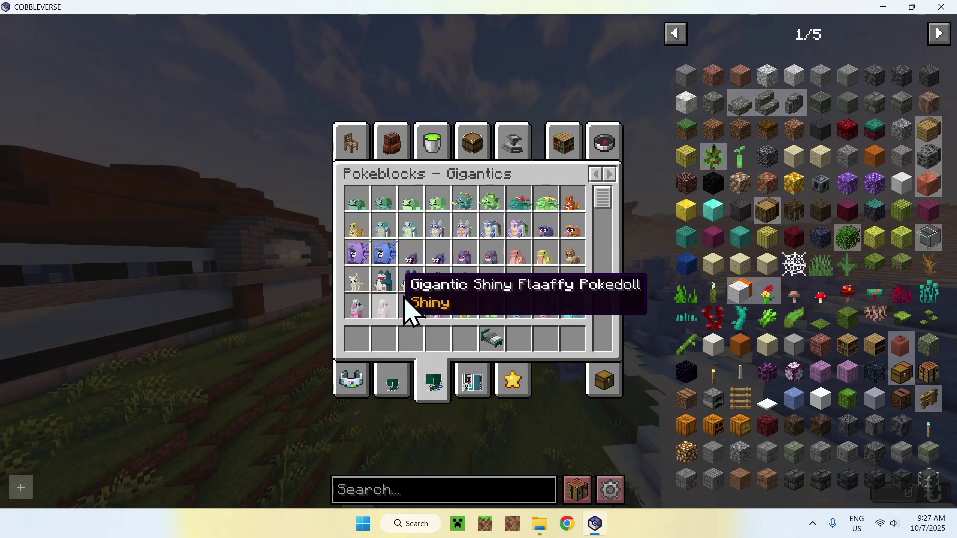
key(Escape)
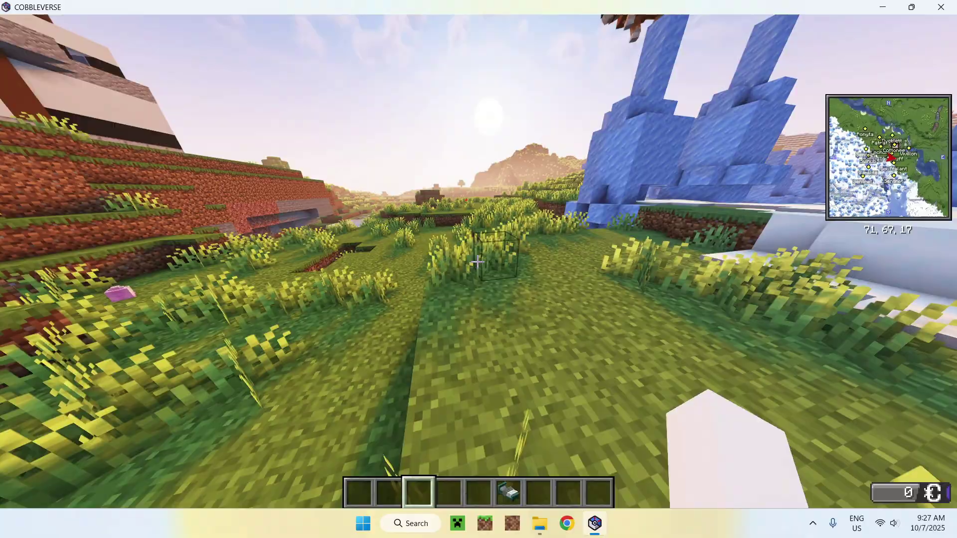
Step: Fly over the ice spikes, grassland and river to examine the surrounding landscape and its Pokémon
key(6)
right_click(477, 262)
key(8)
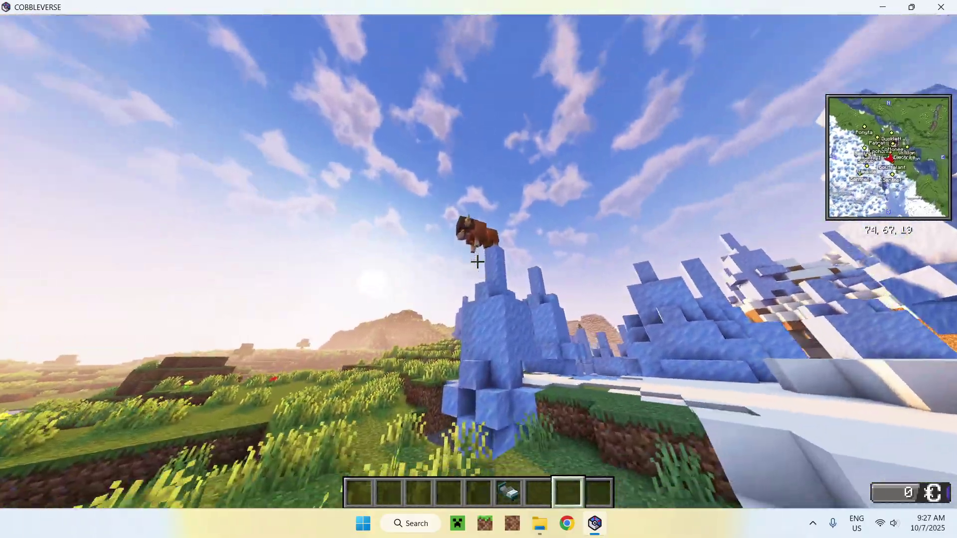
key(w)
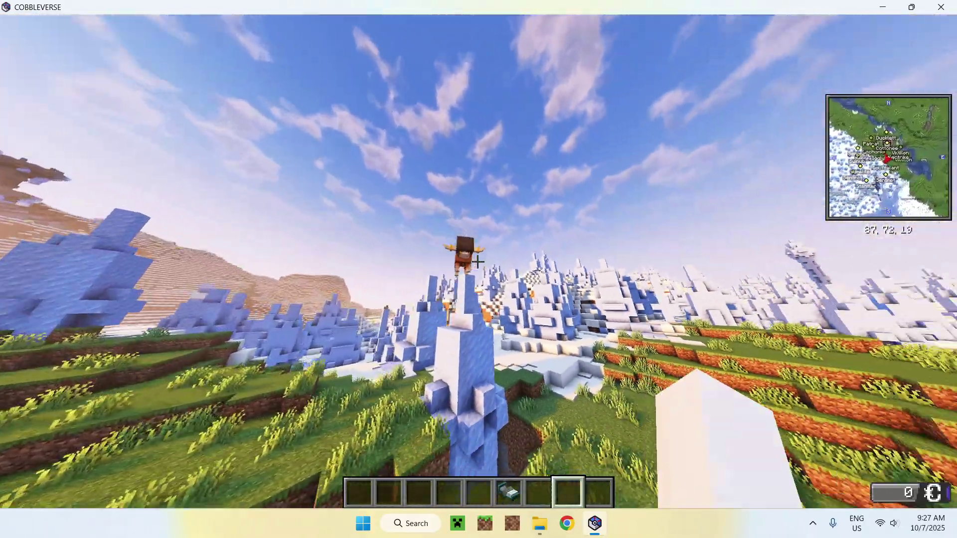
key(w)
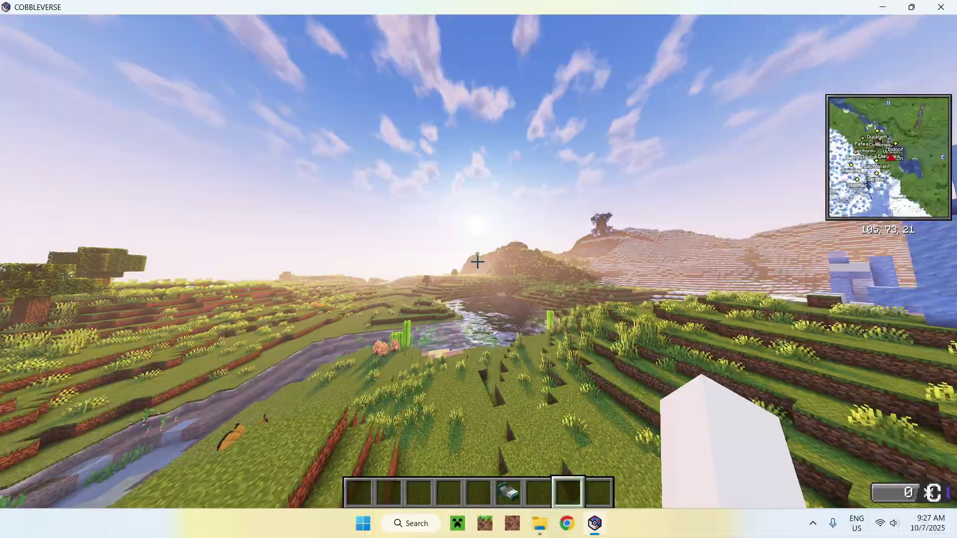
key(w)
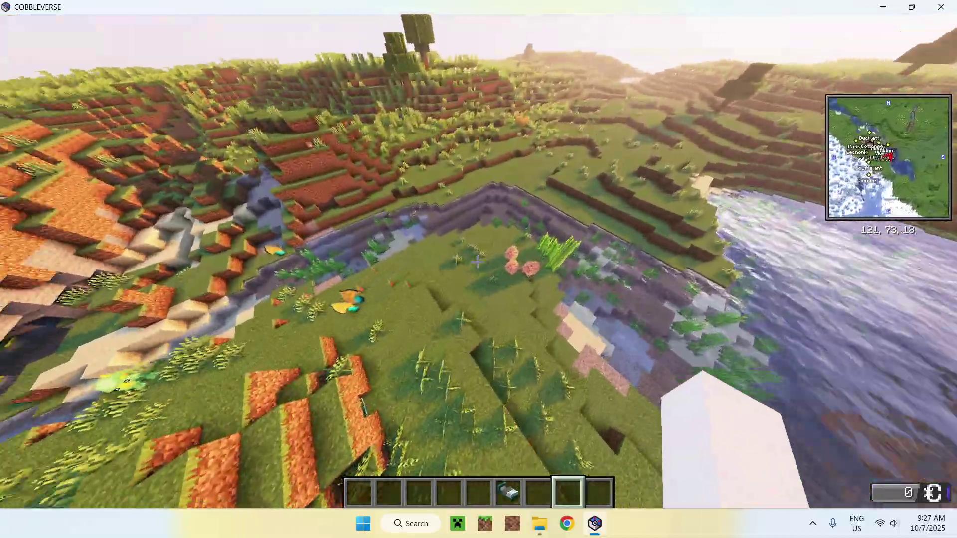
key(w)
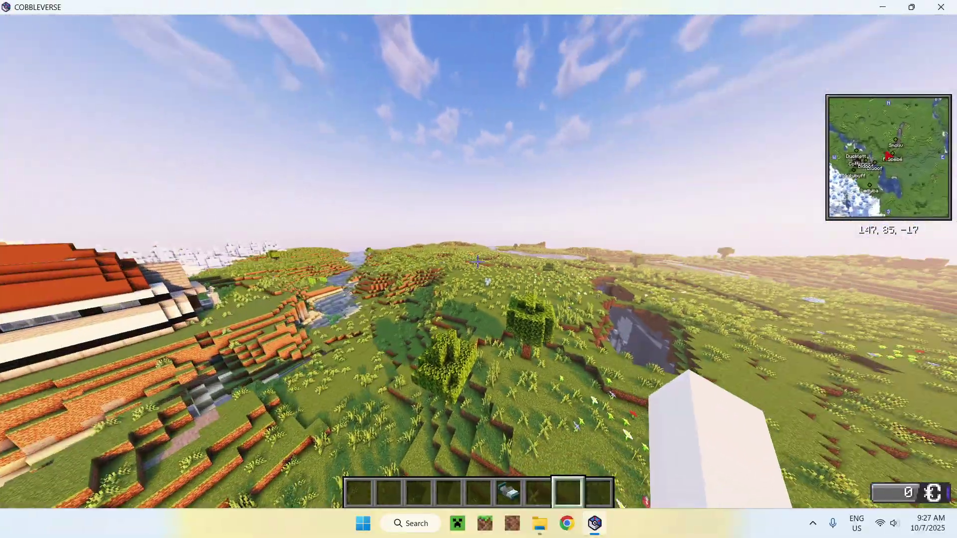
Step: Fly forward over the grassland beyond the red-roofed building and land among the tall grass and flowers
key(w)
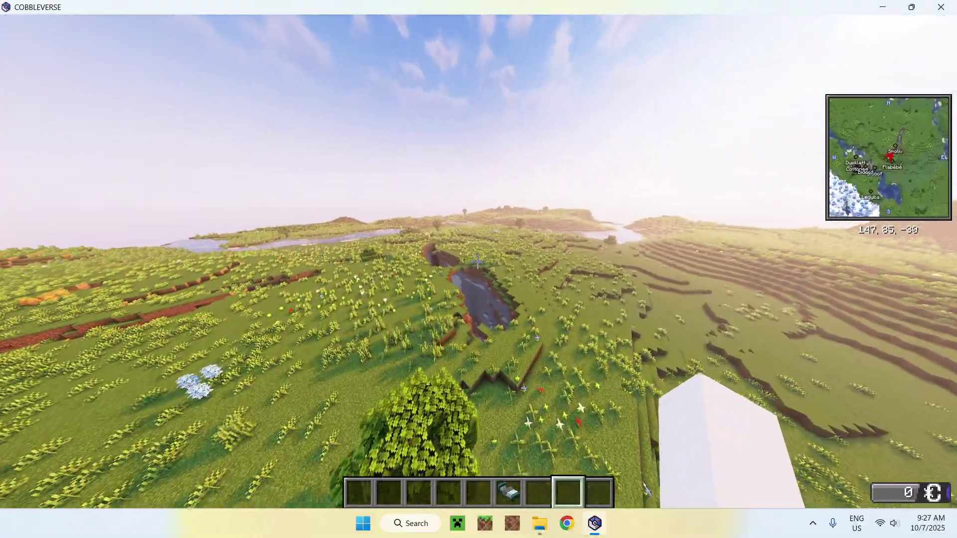
key(w)
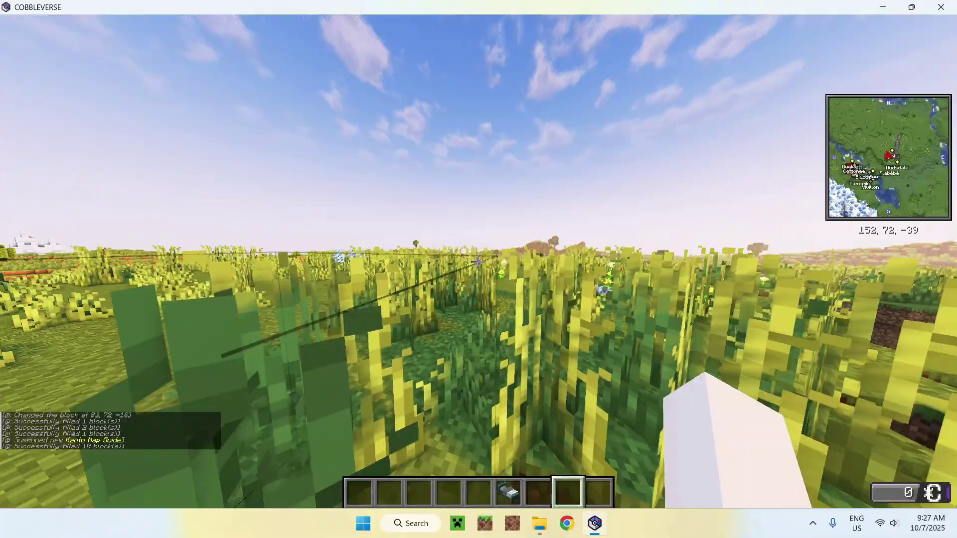
key(w)
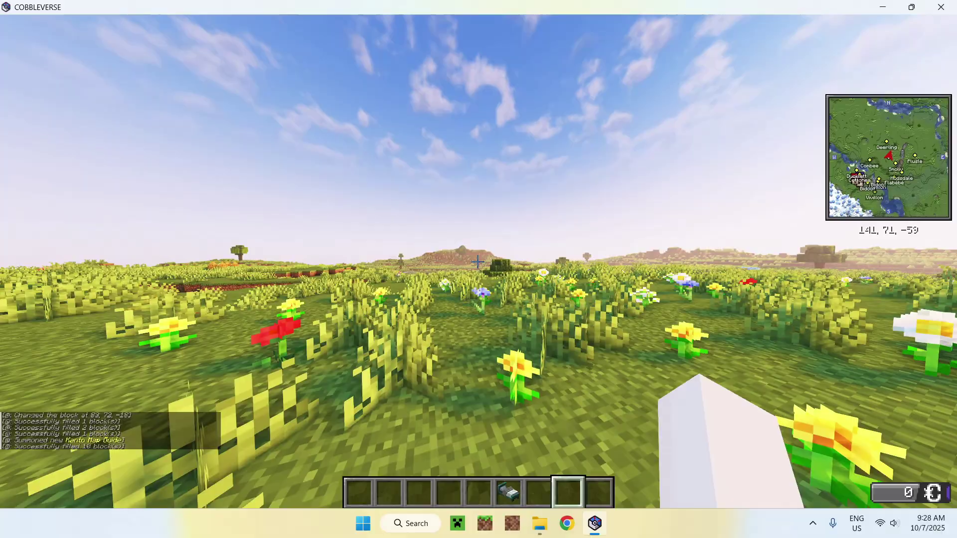
Step: Switch to the front-facing third-person camera and walk the character through the flower meadow to view the player model
key(F5)
key(F5)
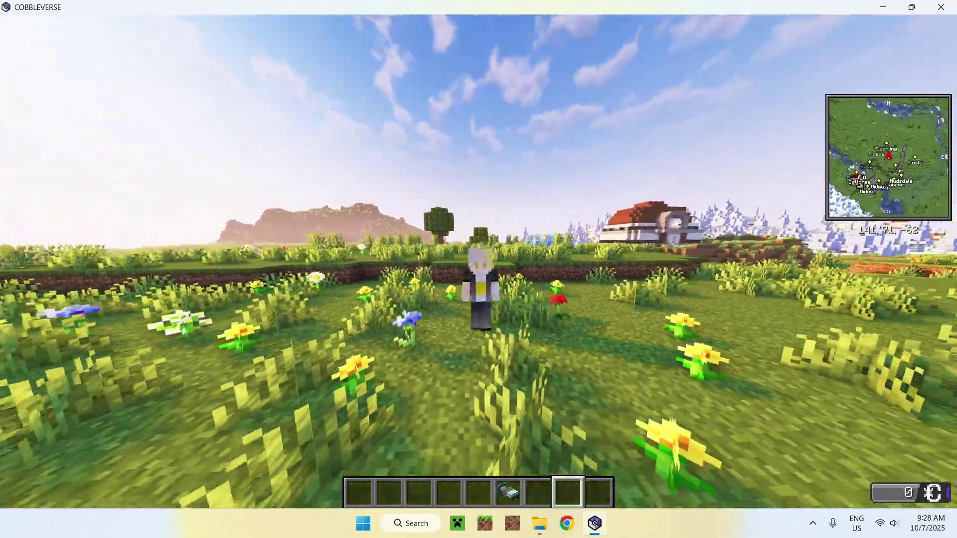
key(w)
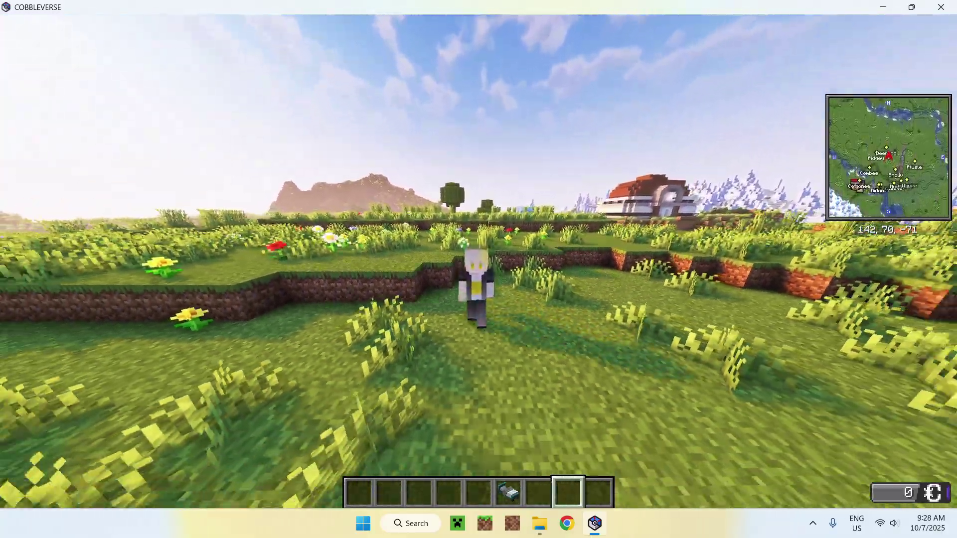
key(w)
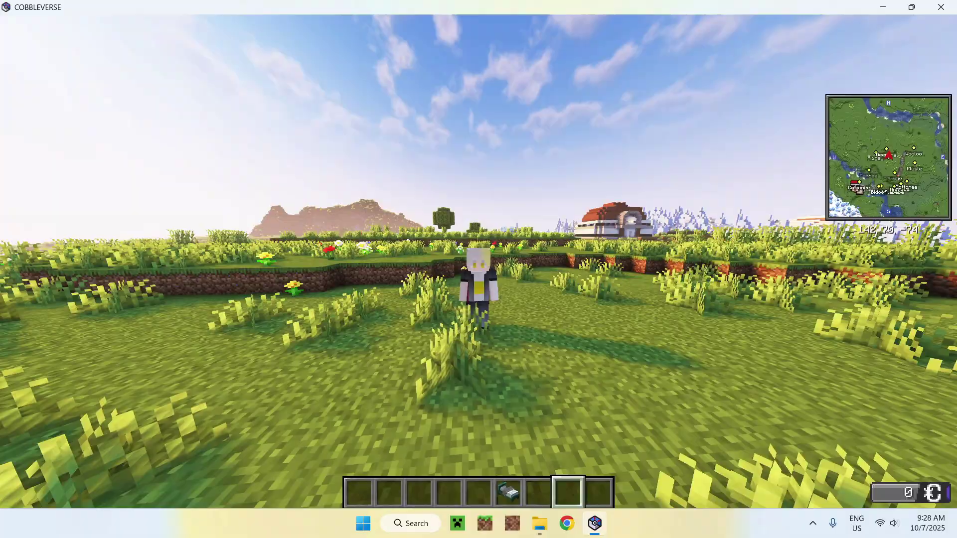